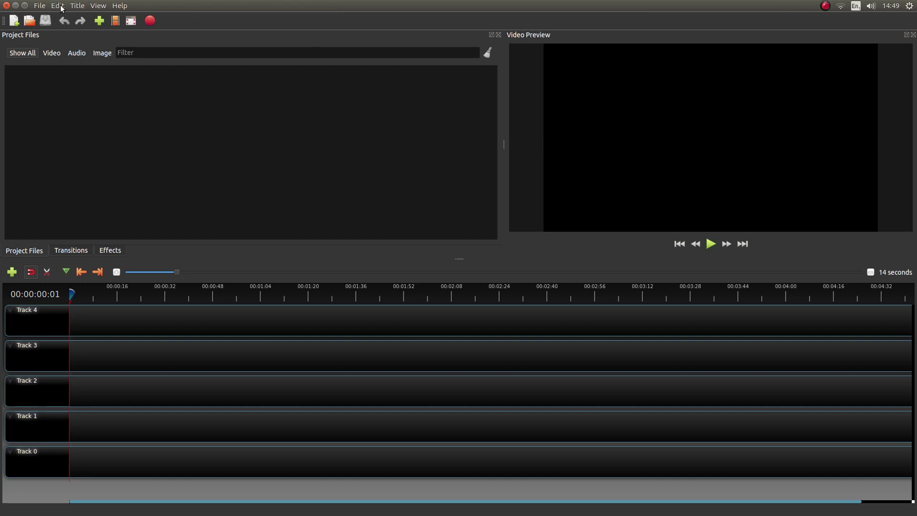
In Preferences > Profiles, set the Default Profile to HD 1080p 50 fps and acknowledge the restart notice
left_click(60, 9)
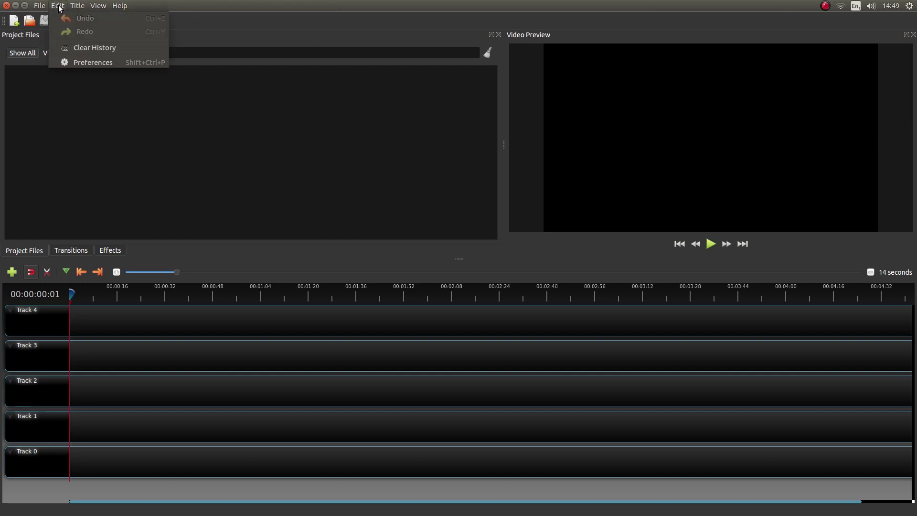
left_click(103, 59)
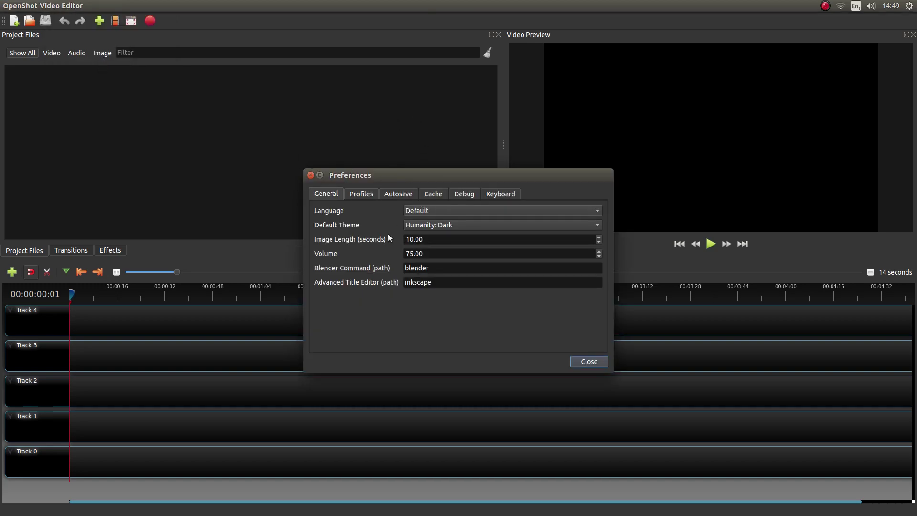
left_click(358, 193)
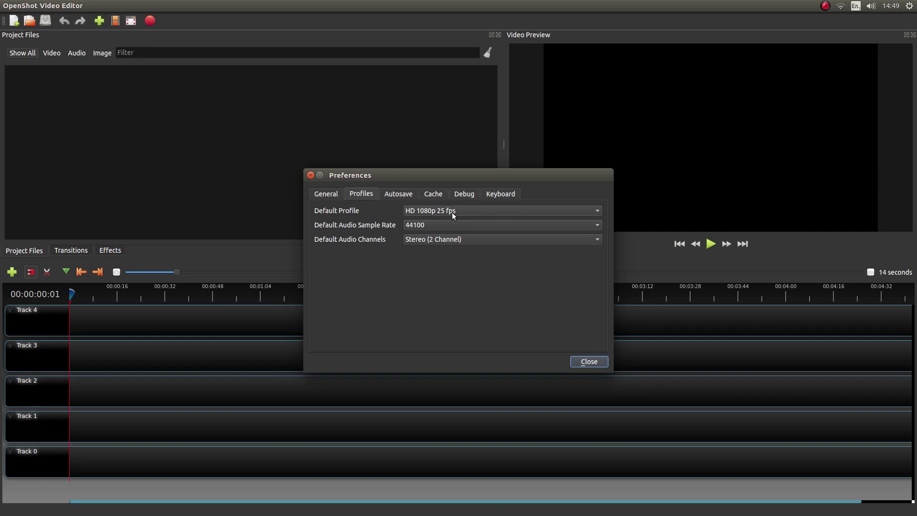
left_click(598, 211)
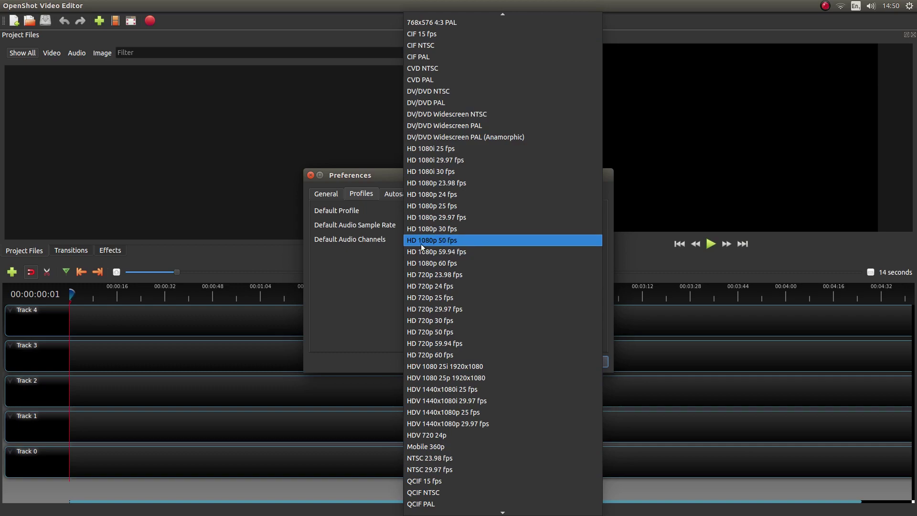
left_click(452, 242)
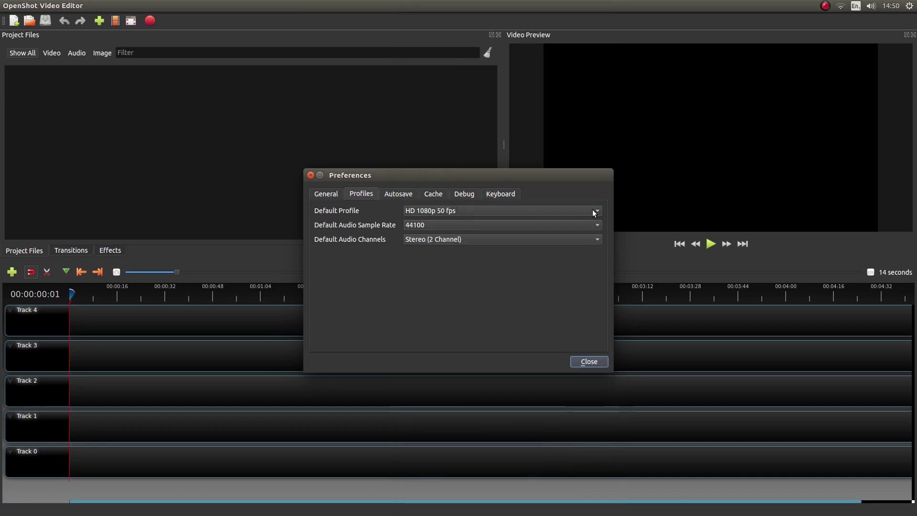
left_click(591, 362)
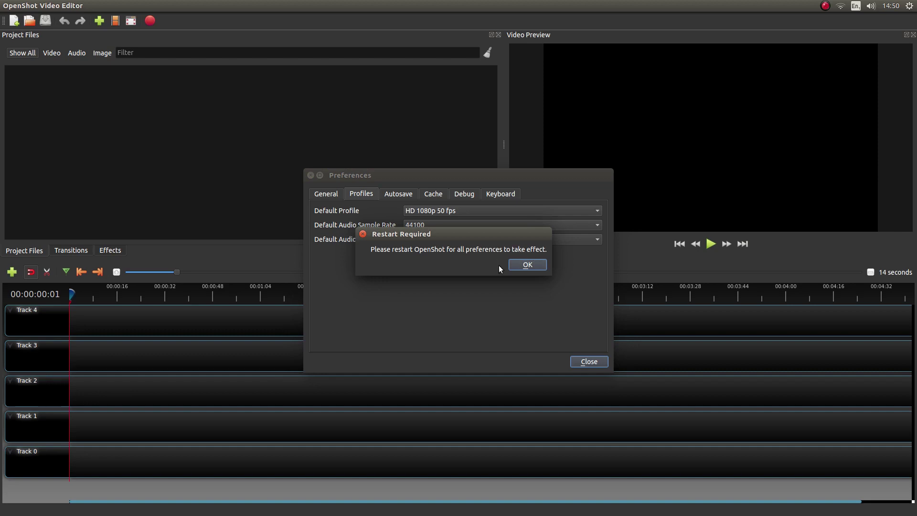
left_click(527, 265)
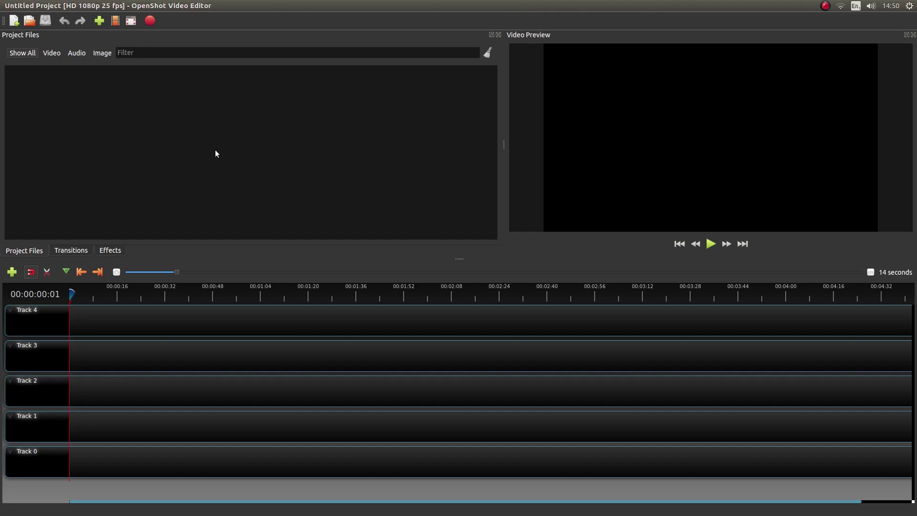
right_click(264, 105)
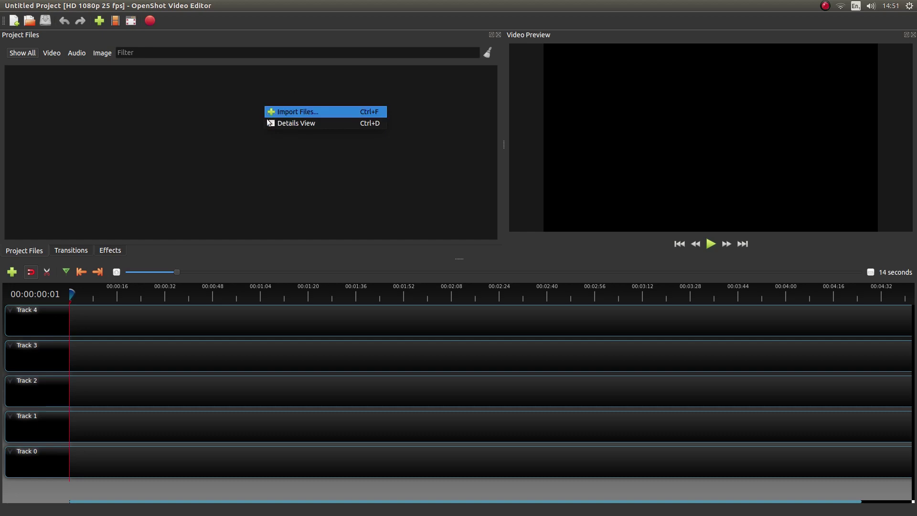
left_click(295, 112)
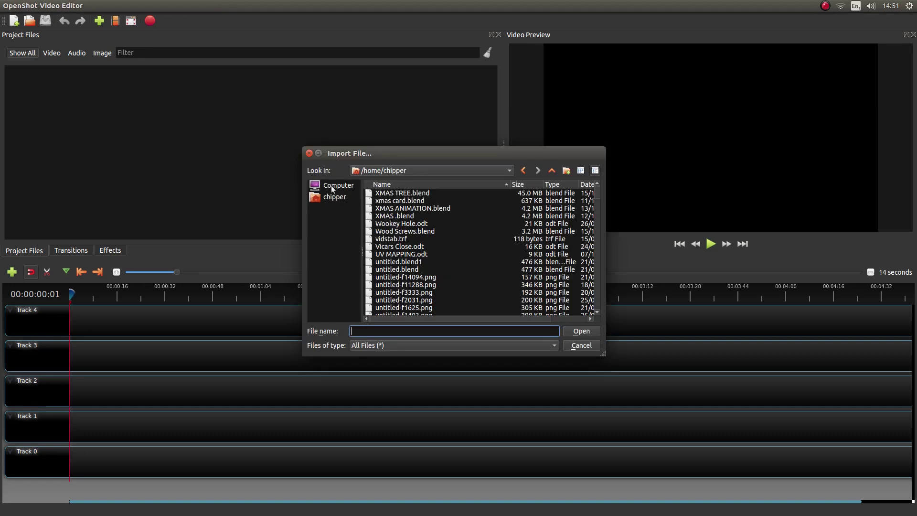
left_click(334, 197)
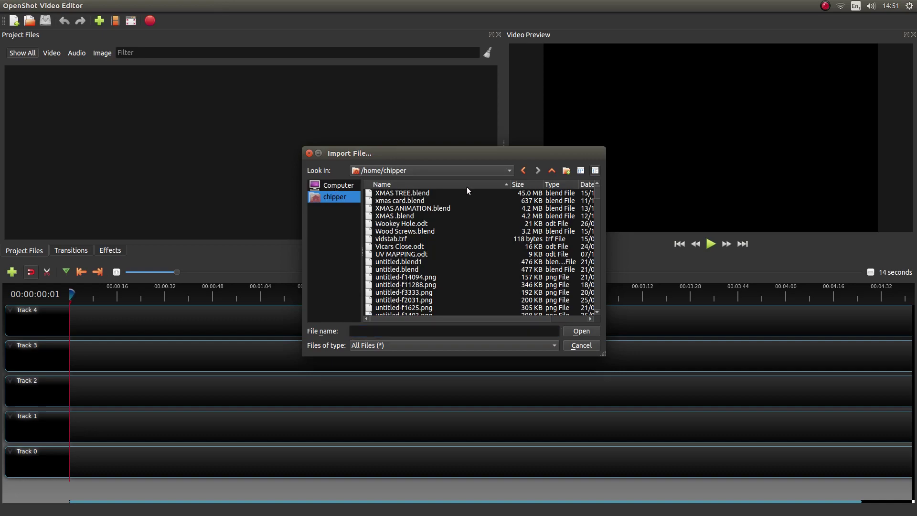
left_click(523, 170)
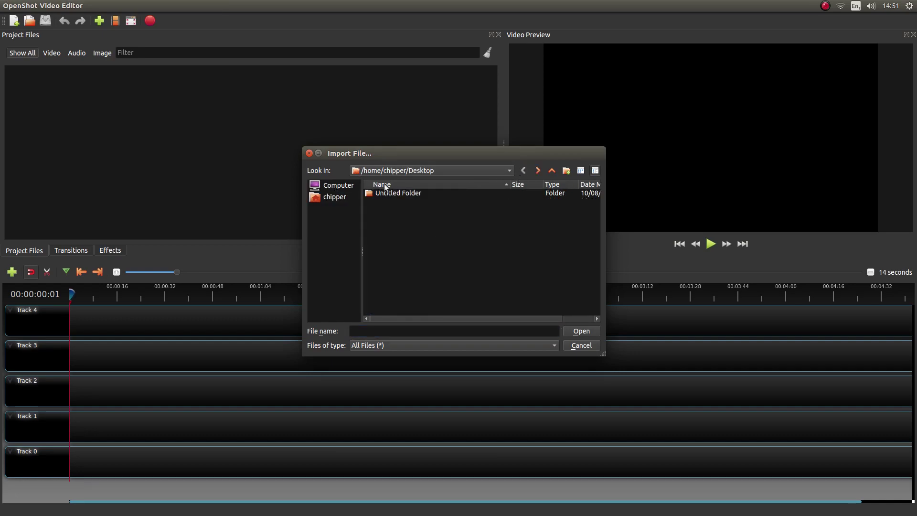
left_click(309, 153)
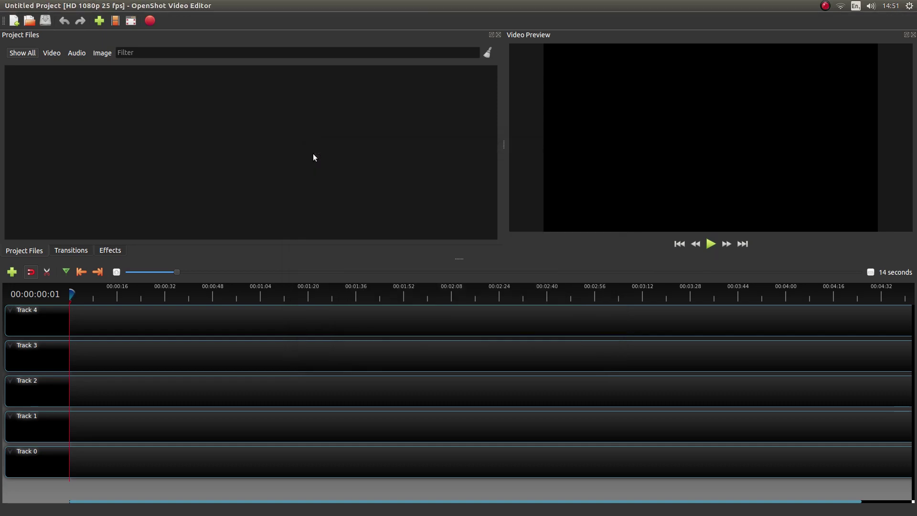
In Files, browse to the Videos > NEW PROJECT folder
left_click(15, 61)
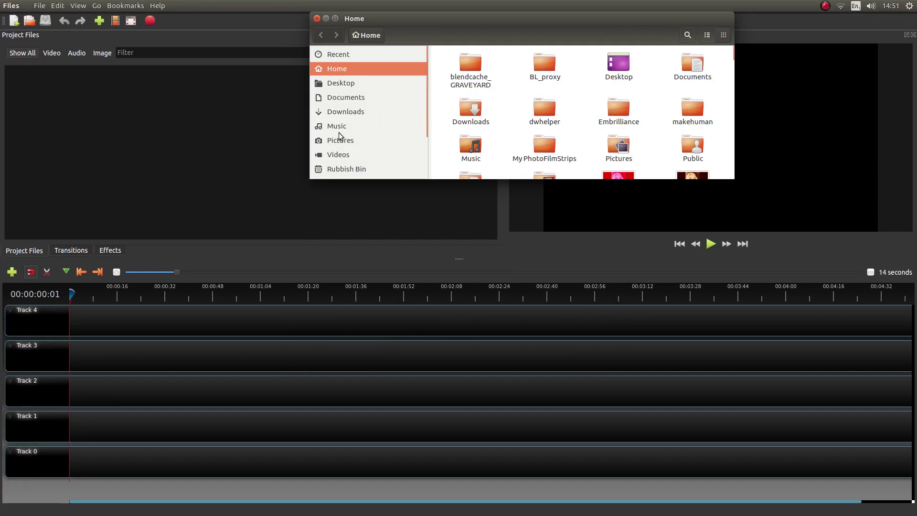
left_click(338, 154)
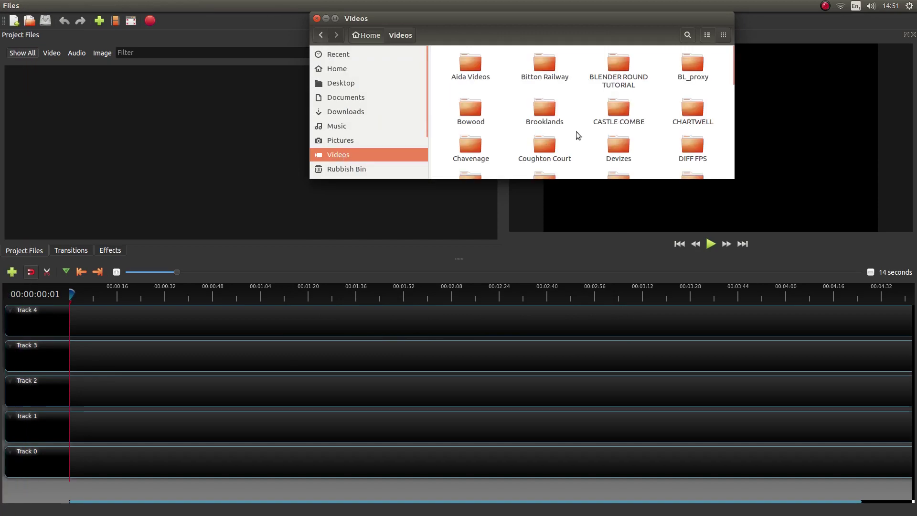
scroll(576, 133, "down", 3)
scroll(578, 133, "down", 2)
scroll(577, 133, "down", 2)
scroll(577, 133, "up", 2)
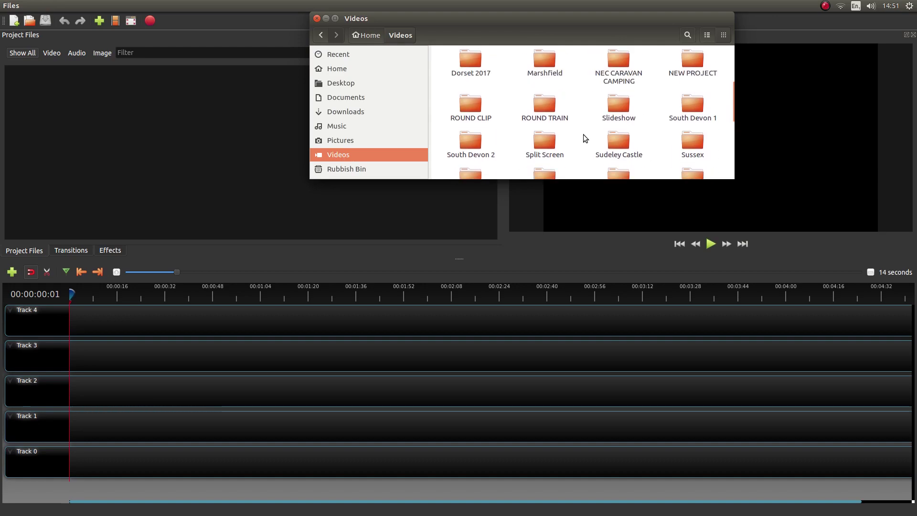
scroll(583, 134, "up", 1)
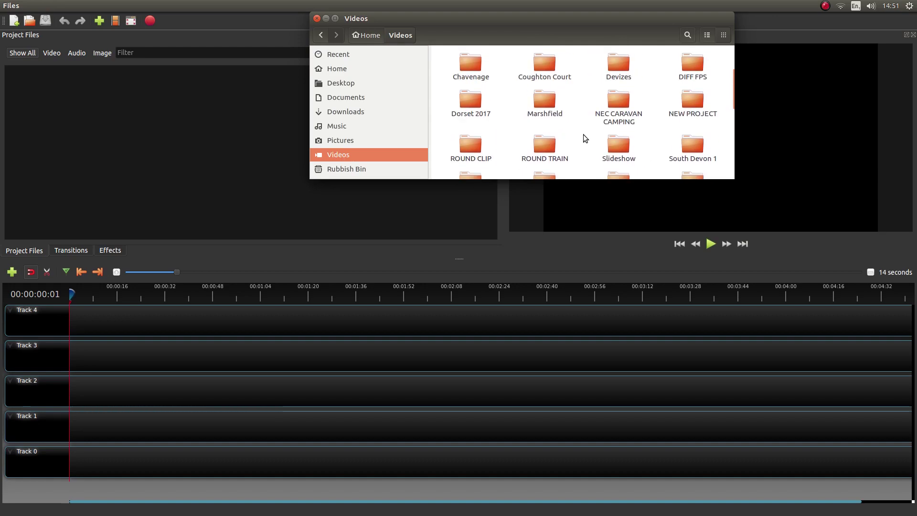
double_click(701, 95)
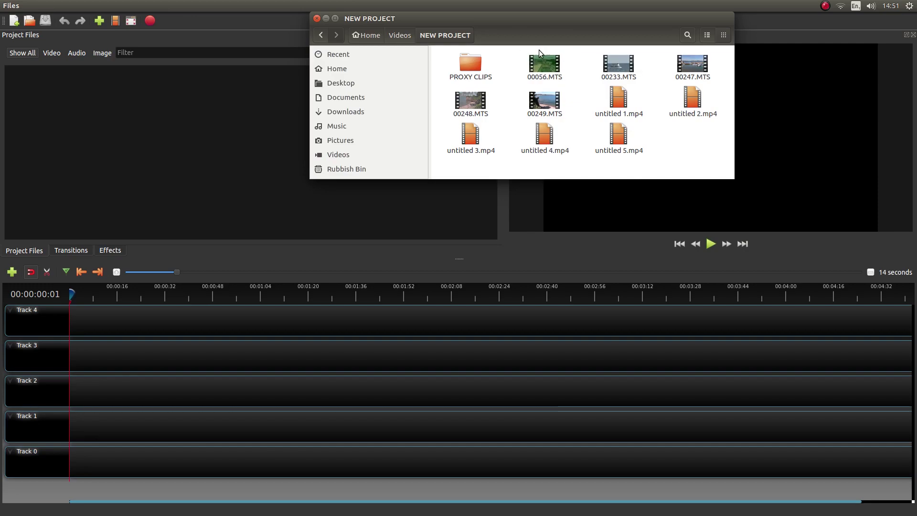
Box-select 00056, 00233, 00247, 00248 and 00249.MTS and drag them into OpenShot's Project Files
left_click_drag(517, 50, 709, 82)
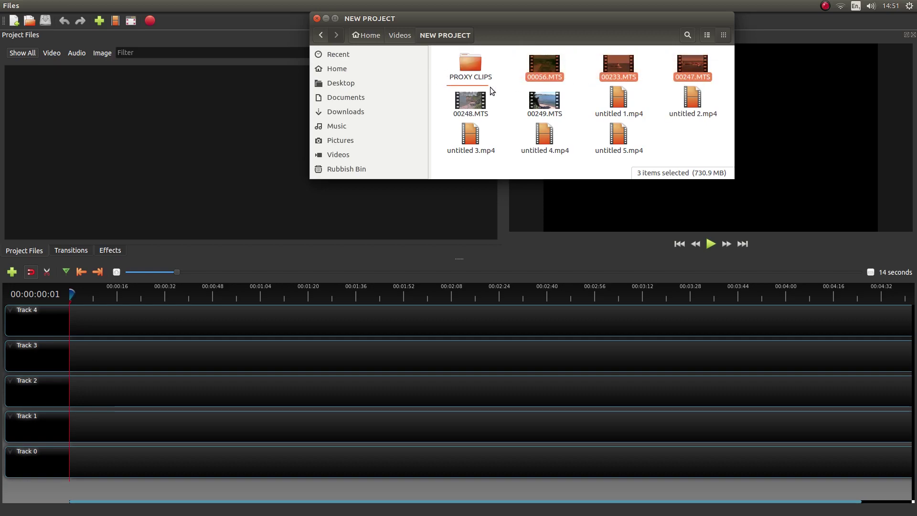
left_click_drag(494, 90, 572, 119)
left_click_drag(548, 69, 84, 127)
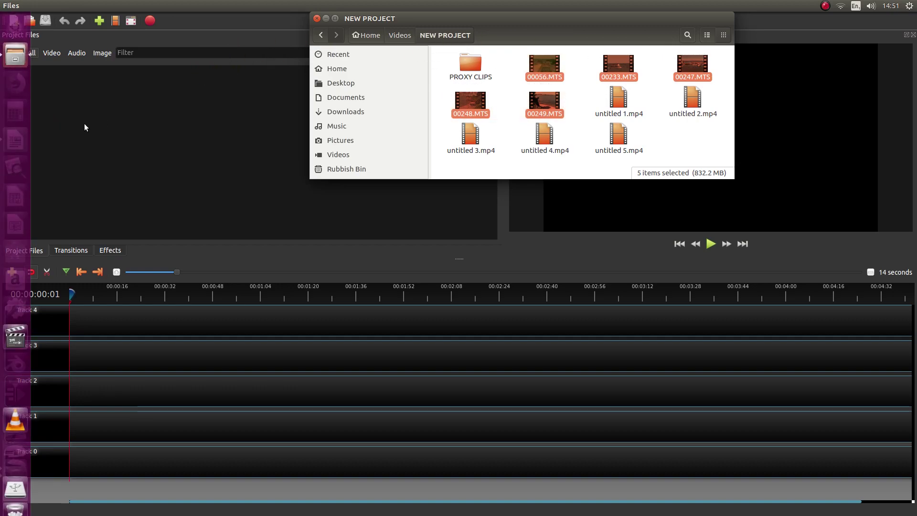
Close the Files window to bring OpenShot back to the front
left_click(317, 18)
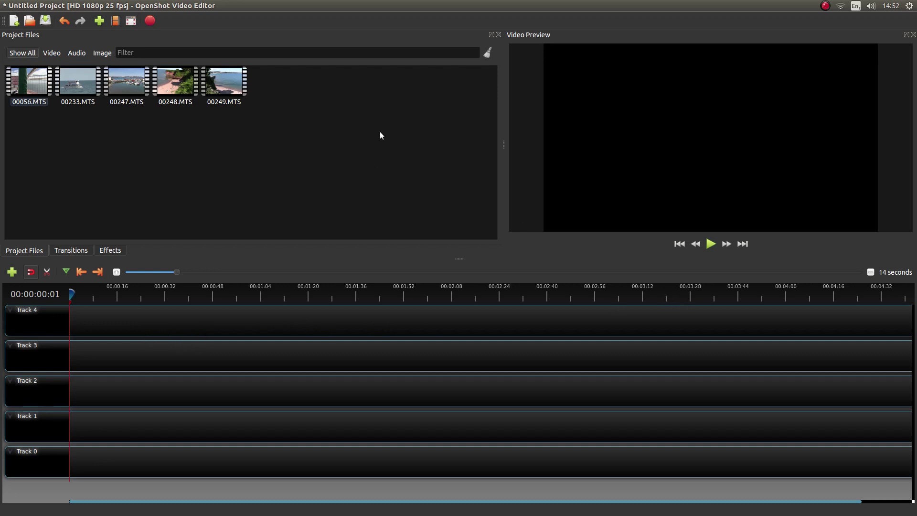
Open Split Clip for 00056.MTS and briefly play its preview
right_click(29, 81)
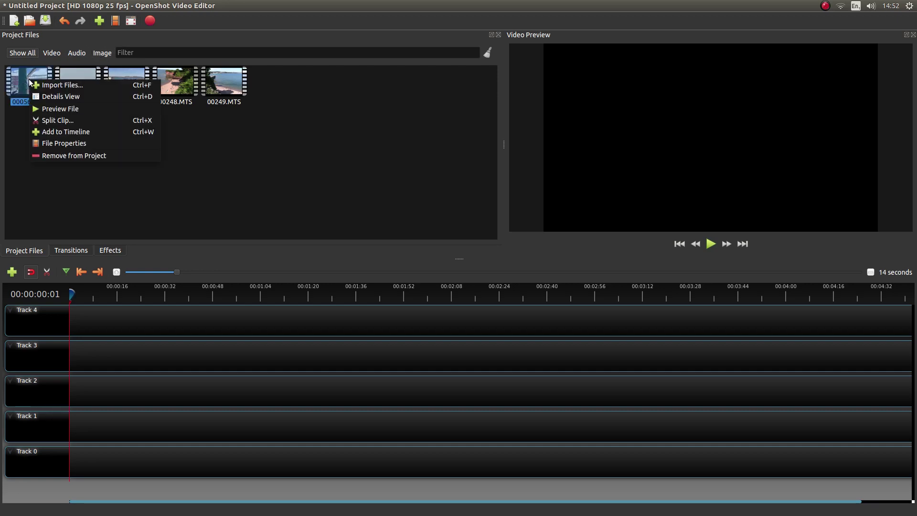
left_click(59, 121)
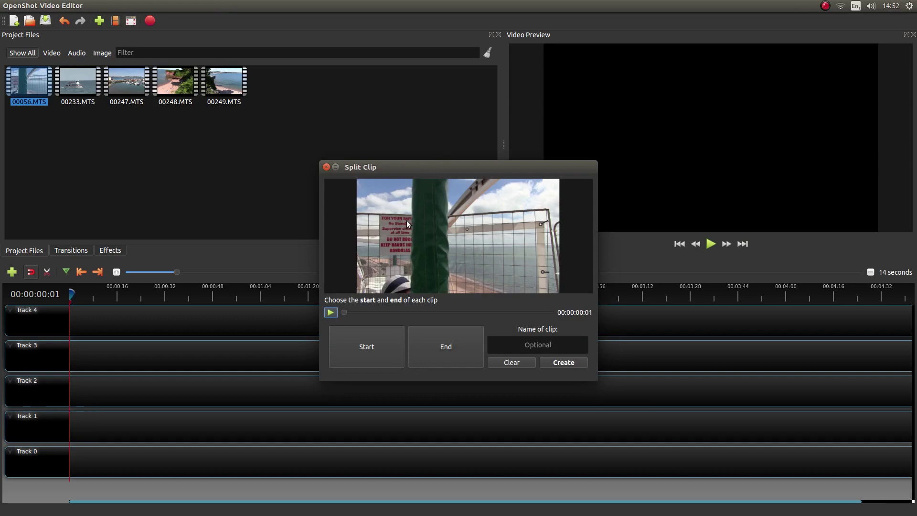
left_click(331, 313)
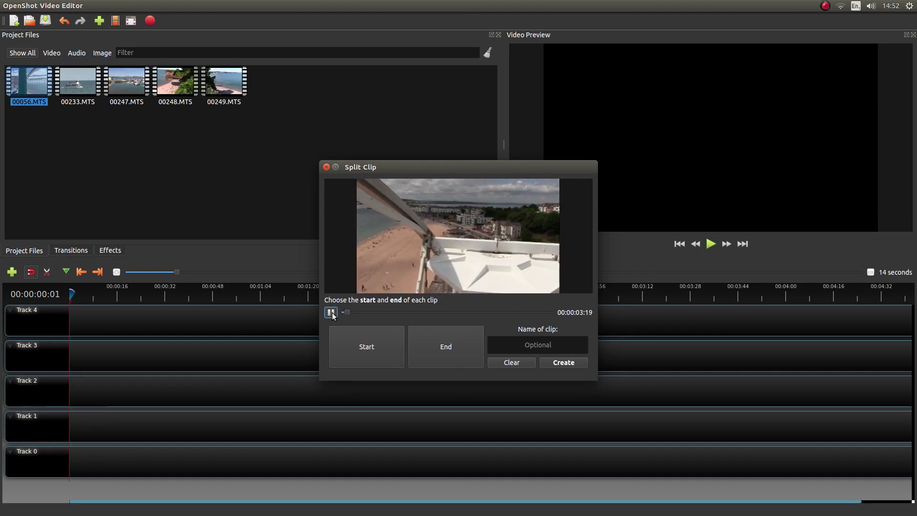
left_click(331, 313)
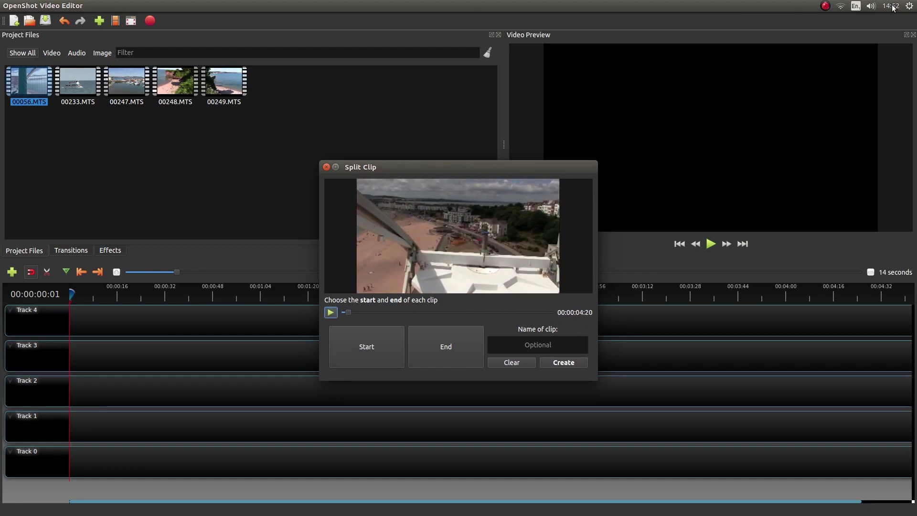
Mute the system volume, then play the preview and pause at 00:00:12:21
left_click(869, 6)
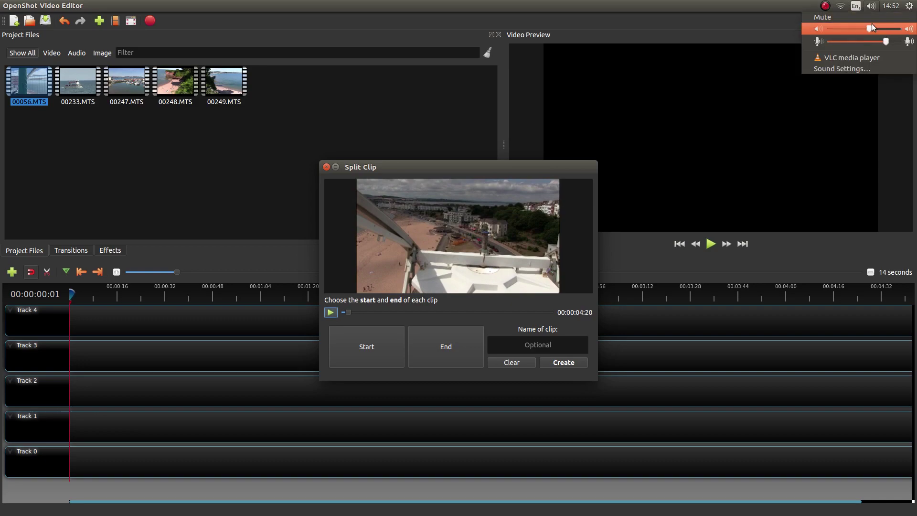
left_click_drag(872, 26, 802, 27)
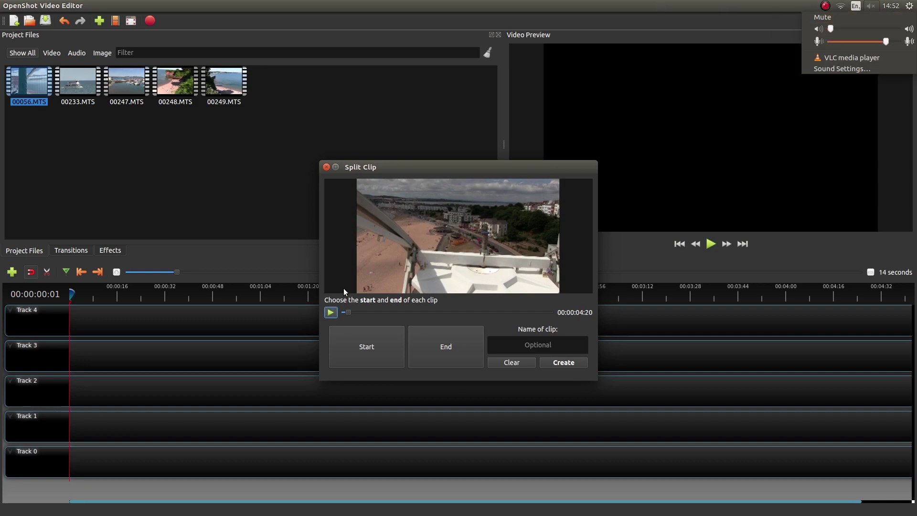
left_click(331, 313)
left_click(331, 314)
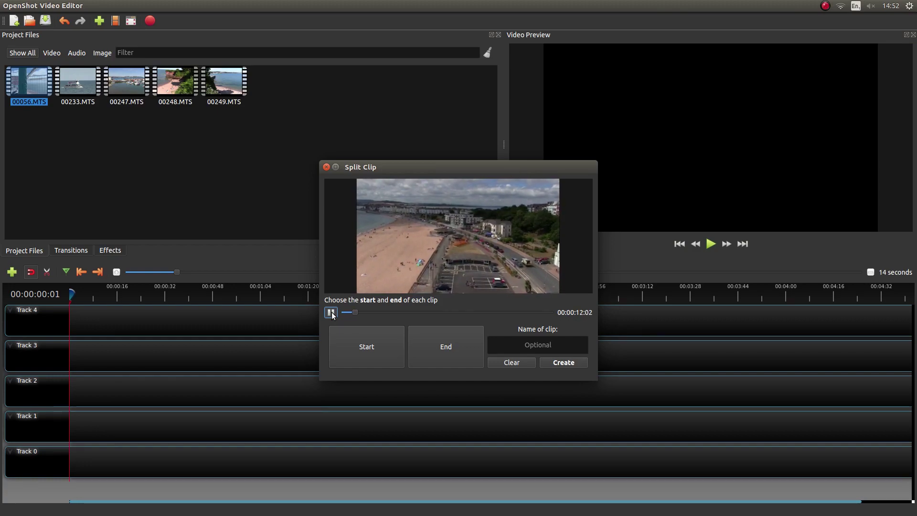
left_click(332, 313)
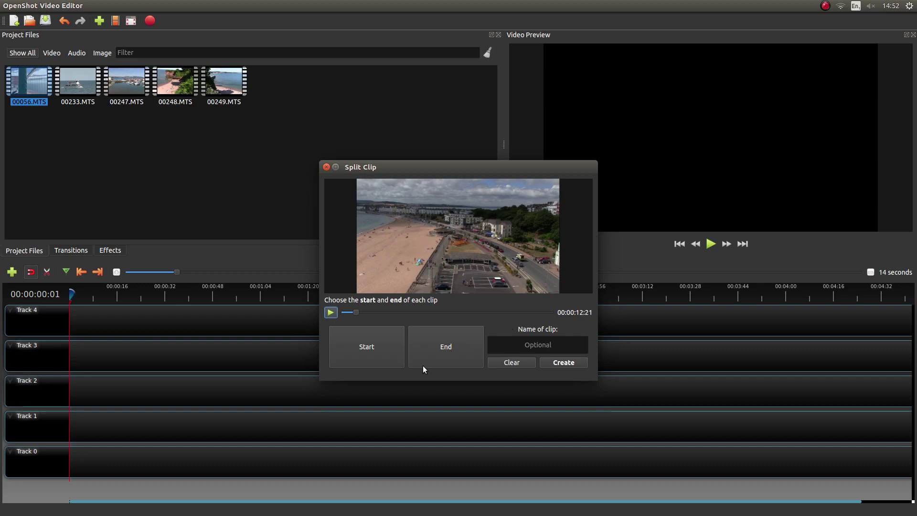
Mark 00:00:12:21 as Start and 00:00:36:25 as End, then create the 00056.MTS clip
left_click(366, 347)
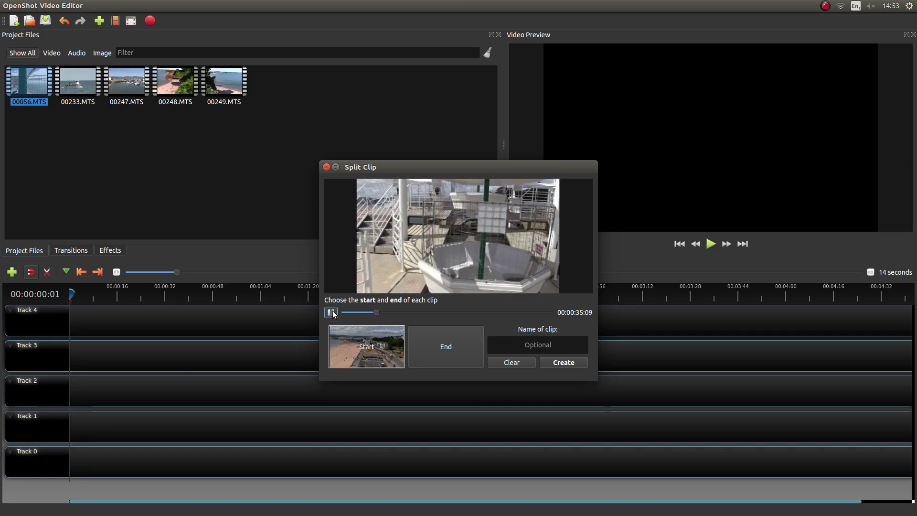
left_click(331, 313)
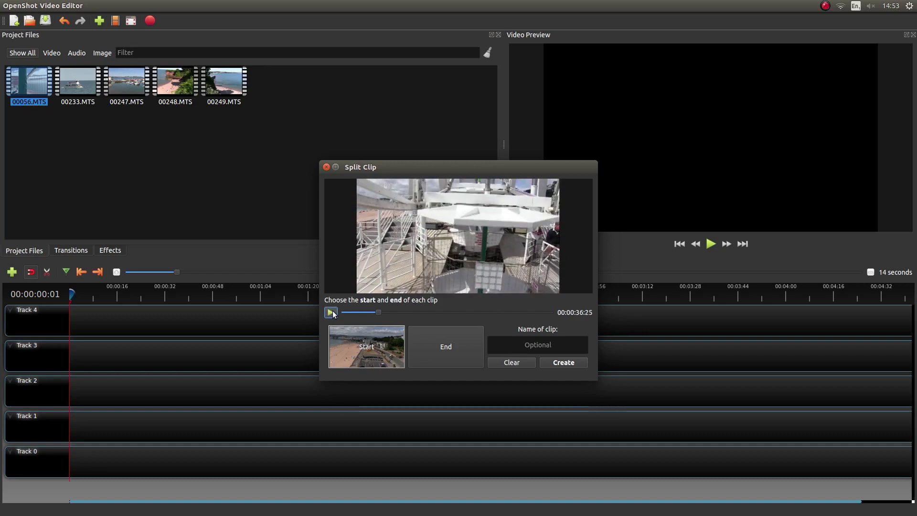
left_click(449, 351)
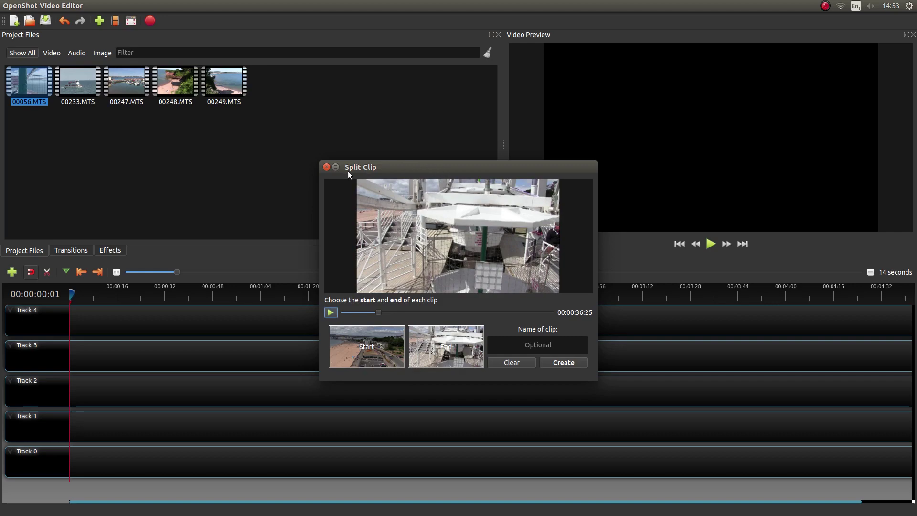
left_click(564, 363)
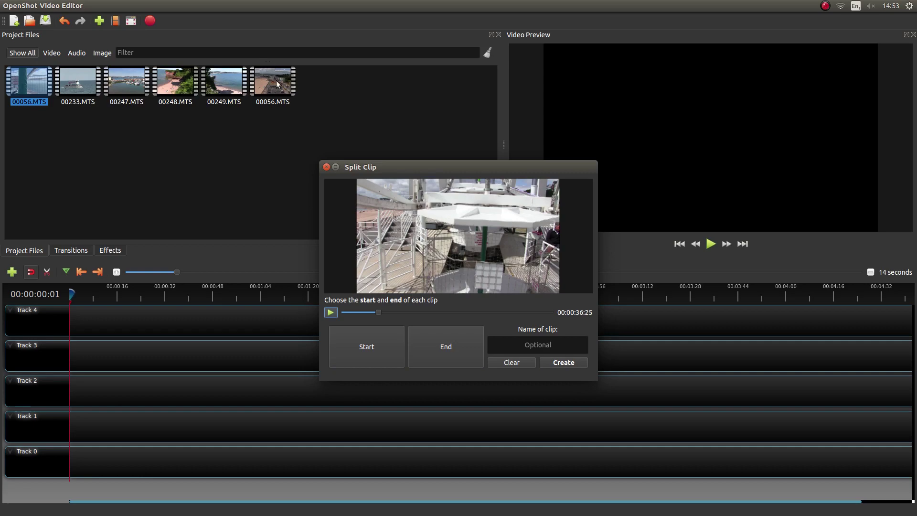
Close Split Clip and place the new 00056.MTS clip at the start of Track 4
left_click(359, 137)
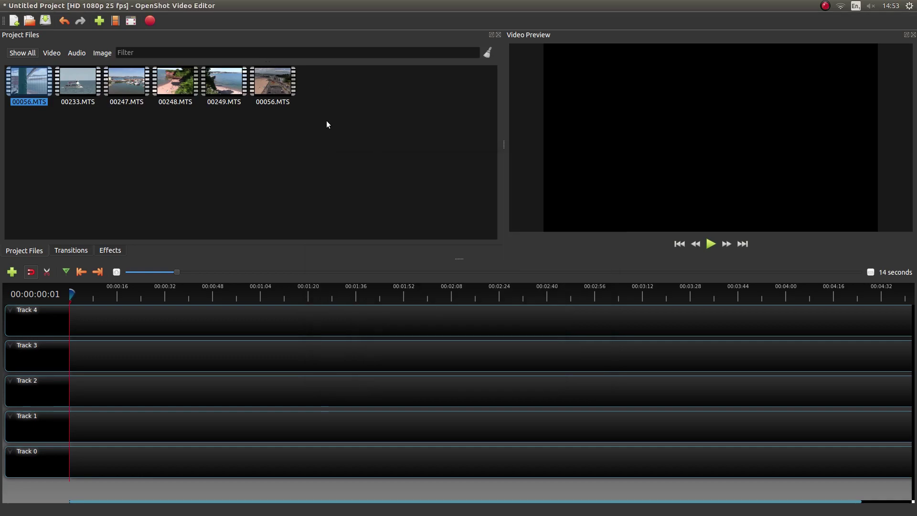
left_click_drag(279, 85, 121, 309)
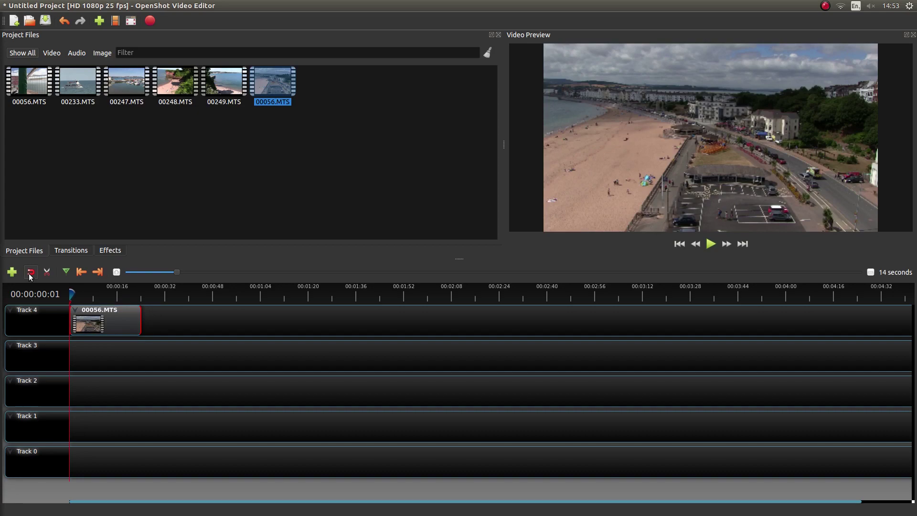
mouse_move(109, 315)
left_mouse_down()
mouse_move(141, 316)
mouse_move(109, 315)
left_mouse_up()
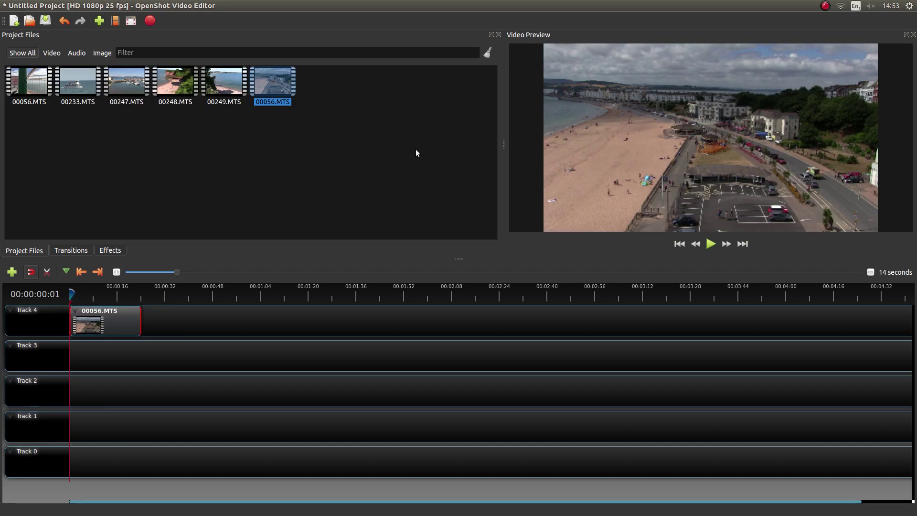
Play the timeline to 00:00:05:17, then return the playhead to the start
left_click(711, 244)
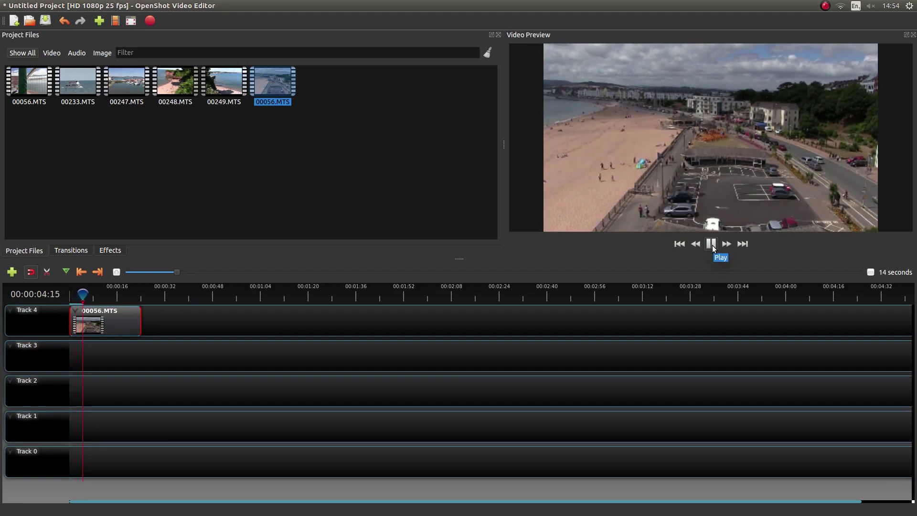
left_click(711, 244)
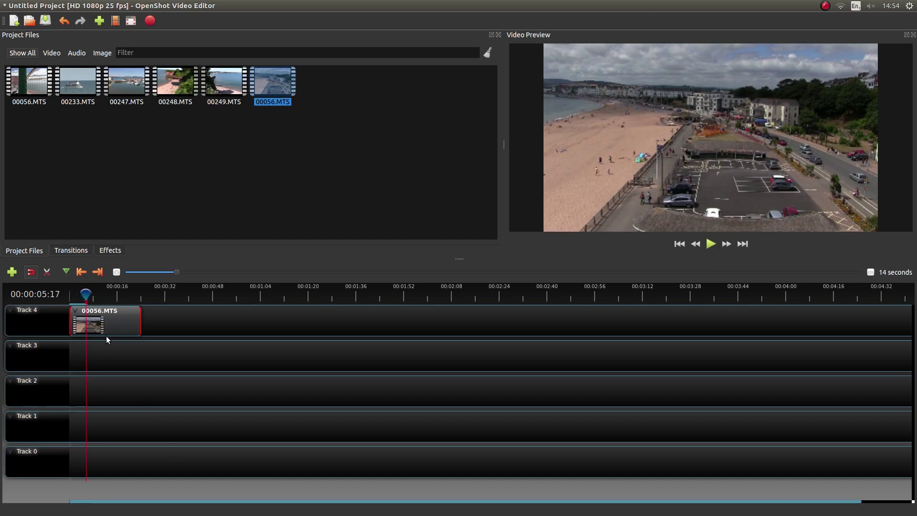
left_click_drag(84, 288, 45, 289)
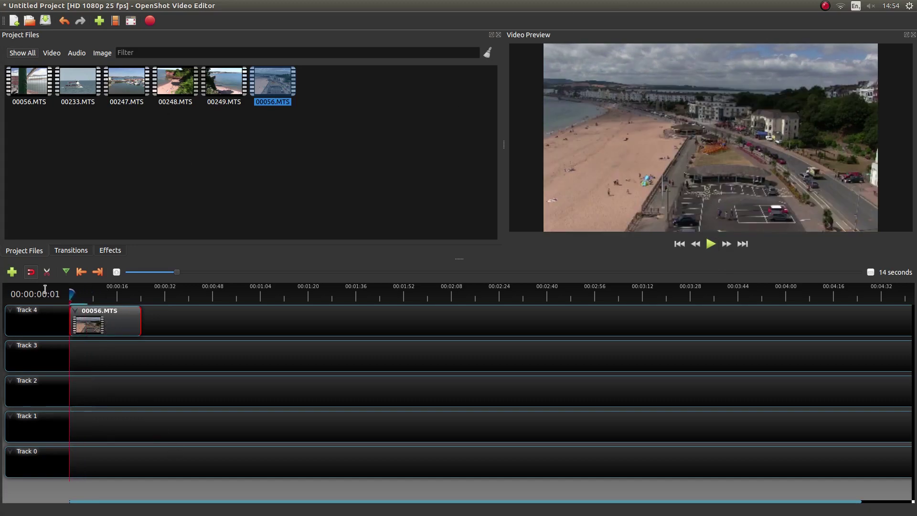
Split 00233.MTS with Start 00:00:01:06 and End 00:00:05:15, and create the new clip
right_click(78, 82)
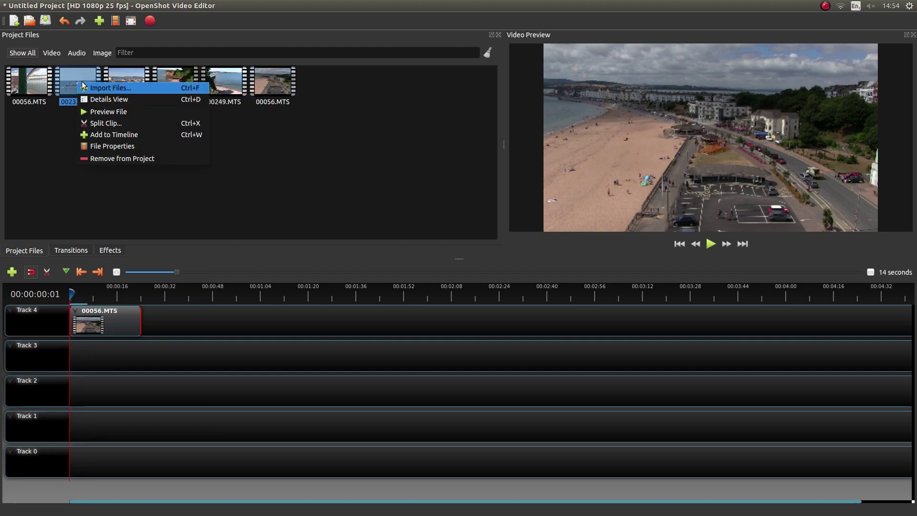
left_click(100, 123)
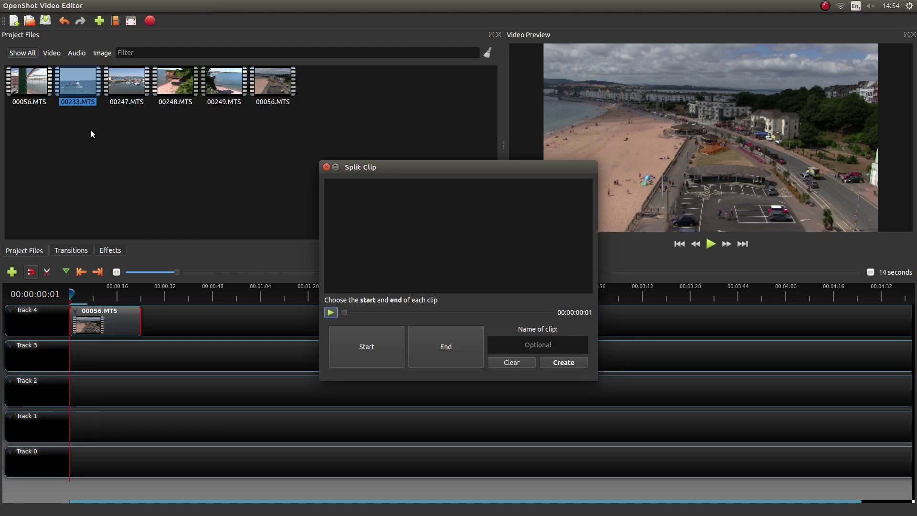
left_click(330, 313)
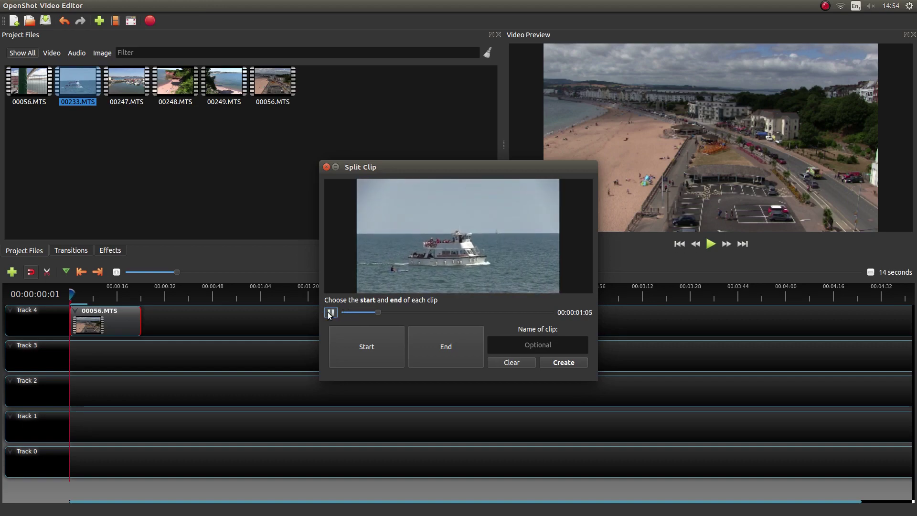
left_click(367, 359)
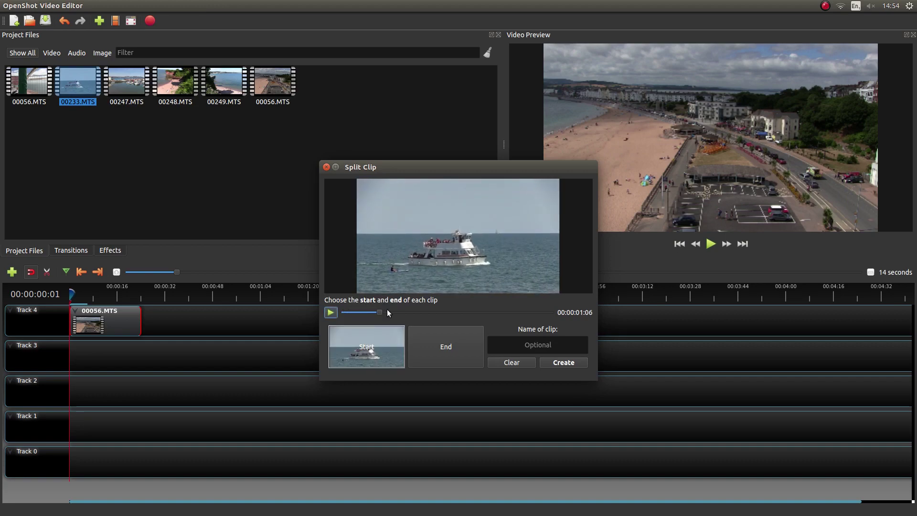
left_click(331, 313)
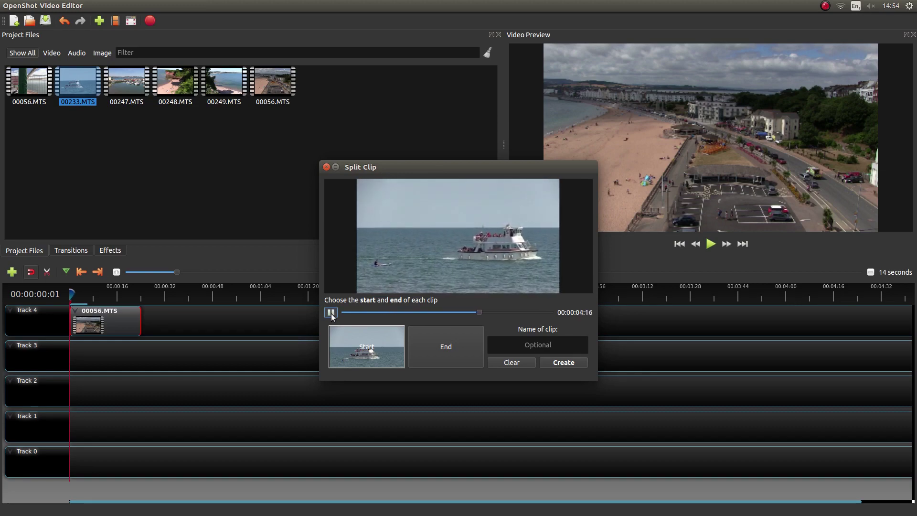
left_click(333, 315)
left_click(457, 353)
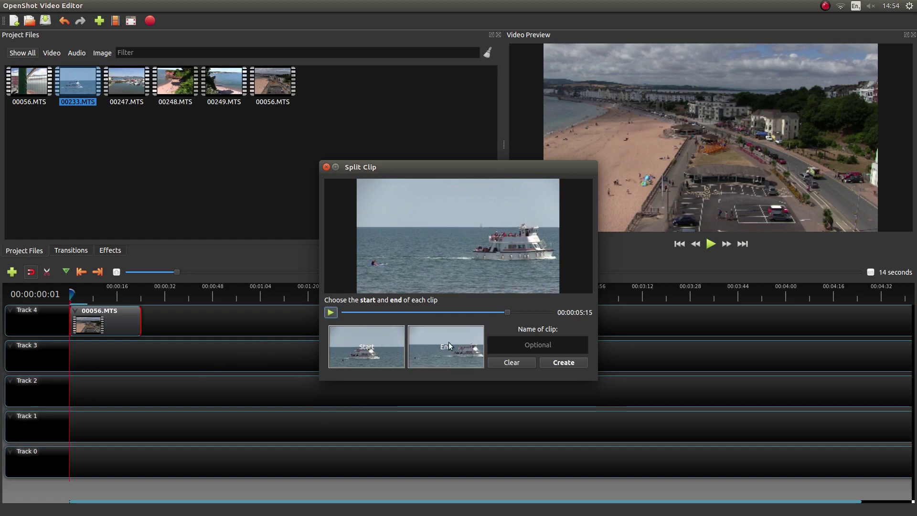
left_click(562, 363)
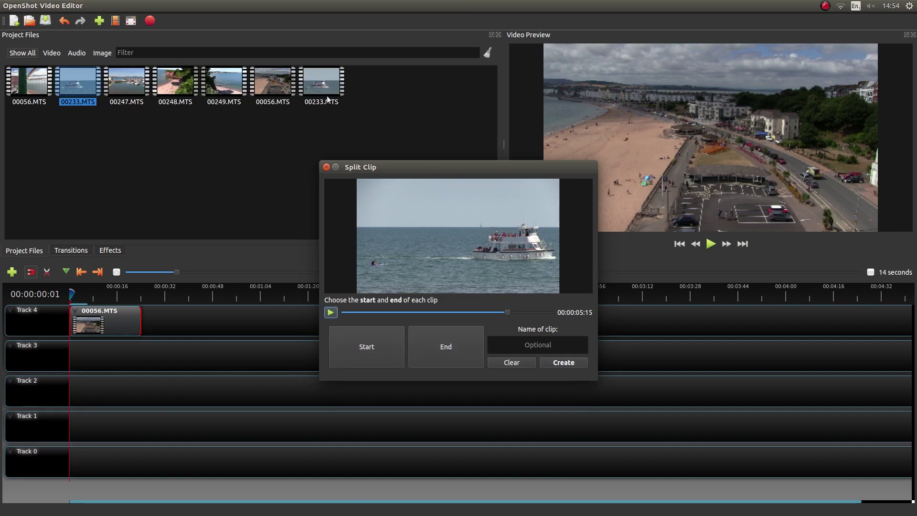
Drag the new 00233.MTS clip onto Track 4 after 00056.MTS and play the join from 00:00:11:14 to 00:00:26:18
left_click(327, 167)
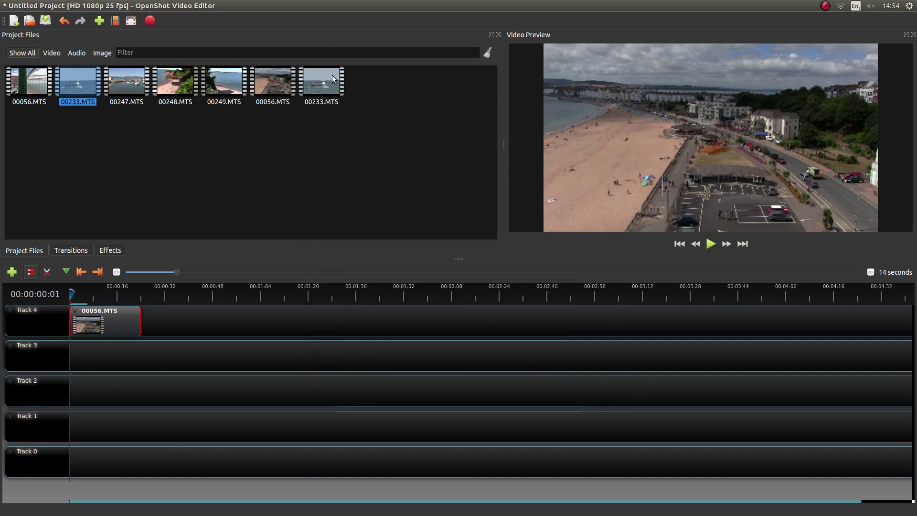
left_click_drag(332, 76, 144, 321)
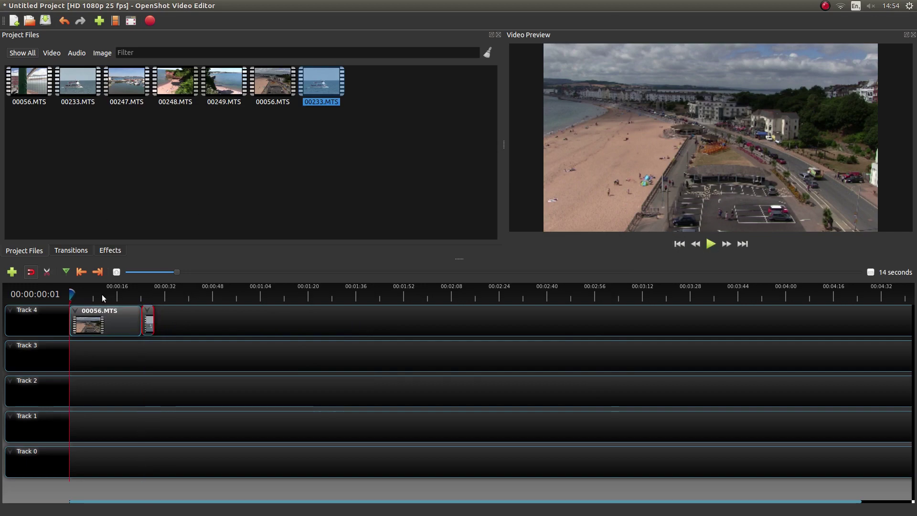
left_click_drag(73, 293, 133, 298)
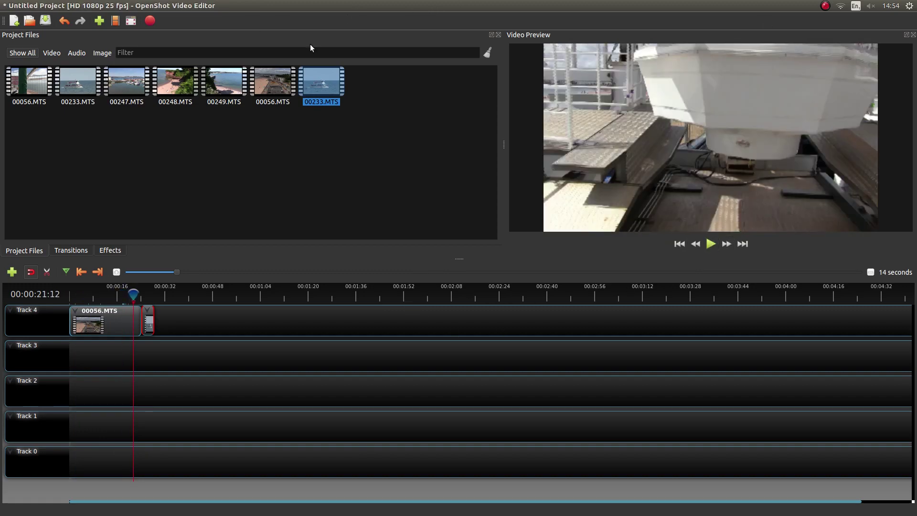
left_click(711, 245)
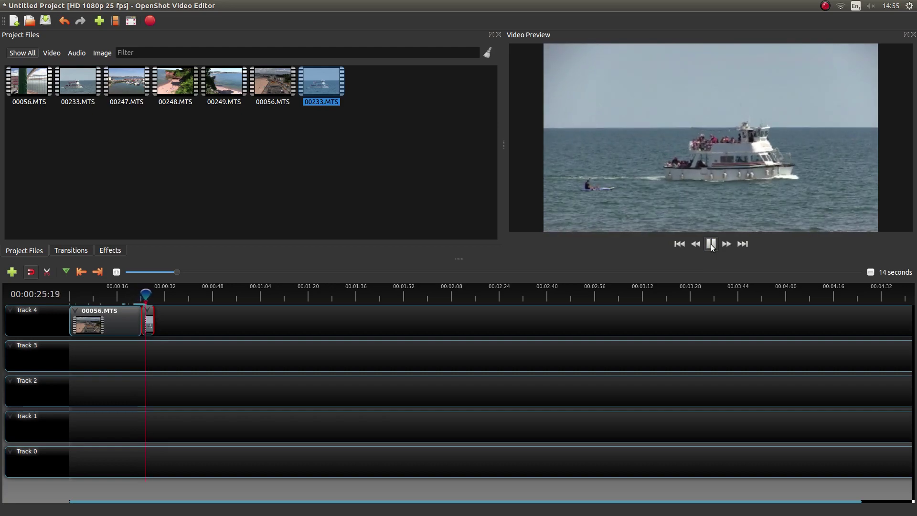
left_click(711, 245)
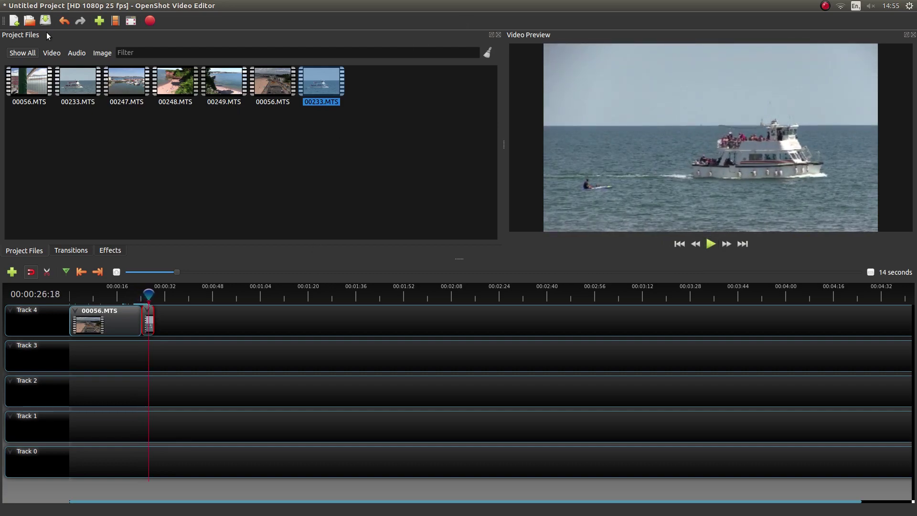
Split 00247.MTS with Start 00:00:03:07 and End 00:00:11:23, and create the sub-clip
right_click(126, 80)
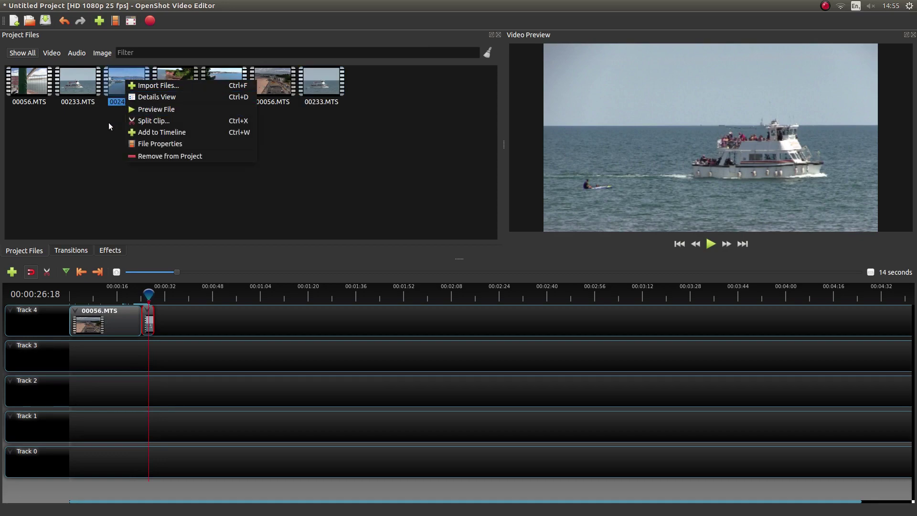
left_click(144, 121)
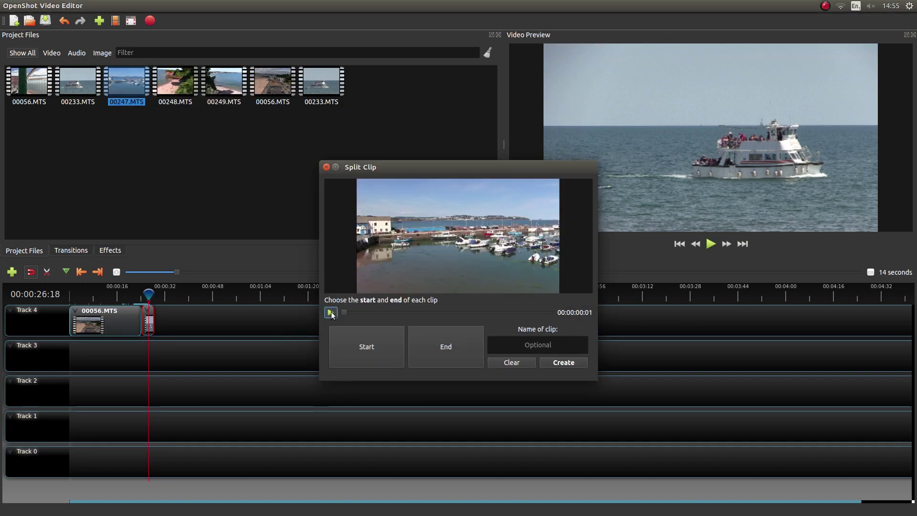
left_click(330, 313)
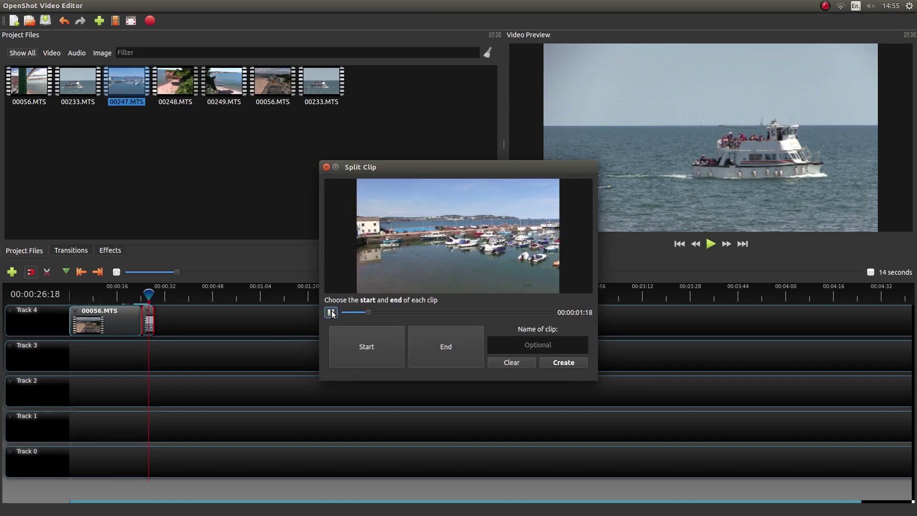
left_click(330, 313)
left_click(354, 354)
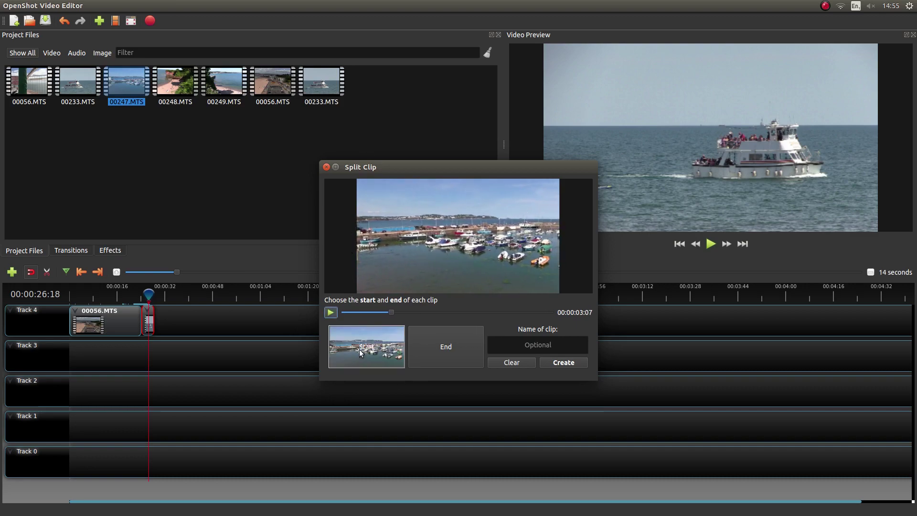
left_click(333, 314)
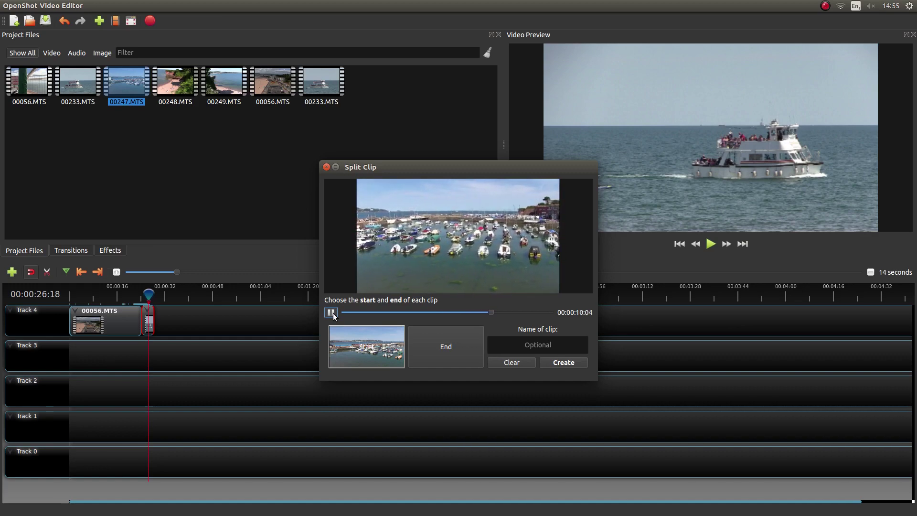
left_click(331, 313)
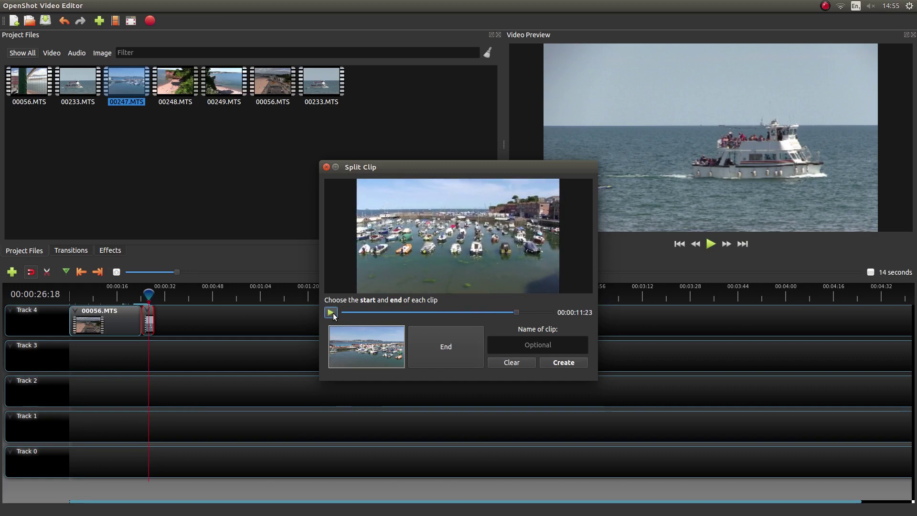
left_click(441, 352)
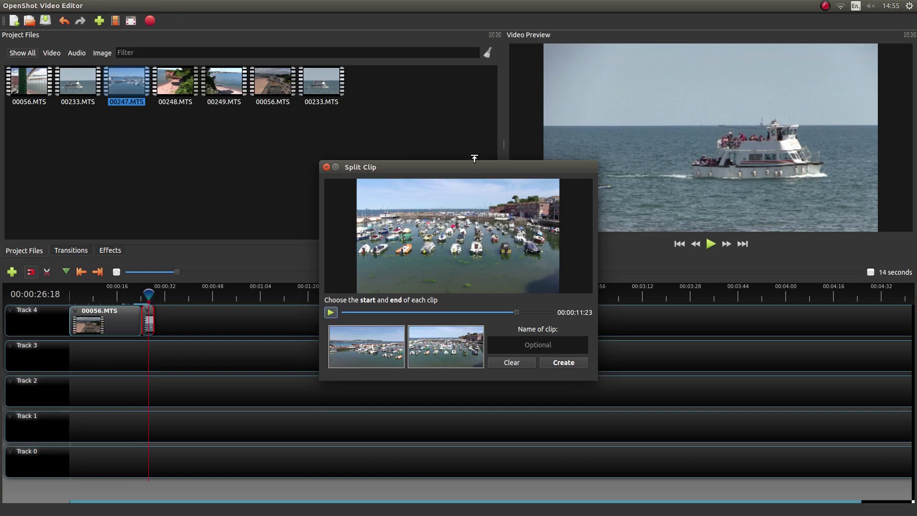
left_click(564, 362)
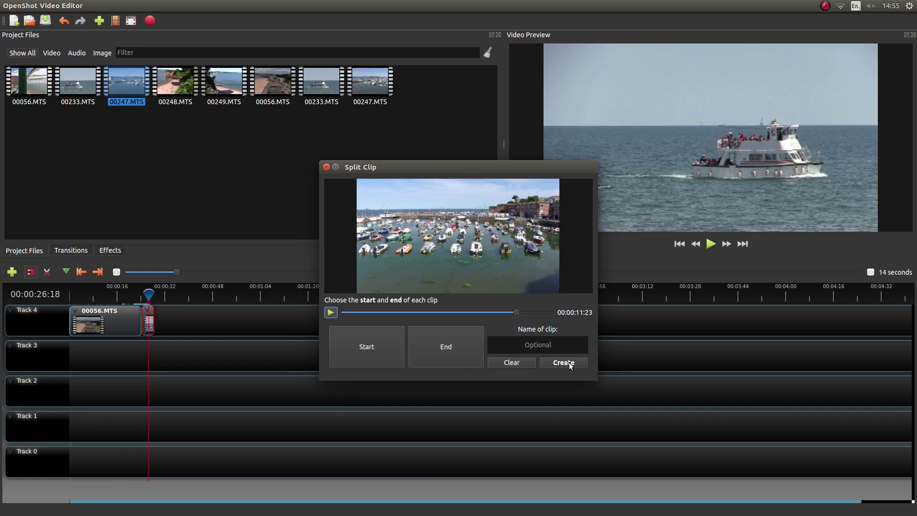
Close Split Clip and drag the new 00247.MTS sub-clip onto Track 4 after the 00233.MTS clip
left_click(326, 167)
left_click_drag(371, 82, 171, 325)
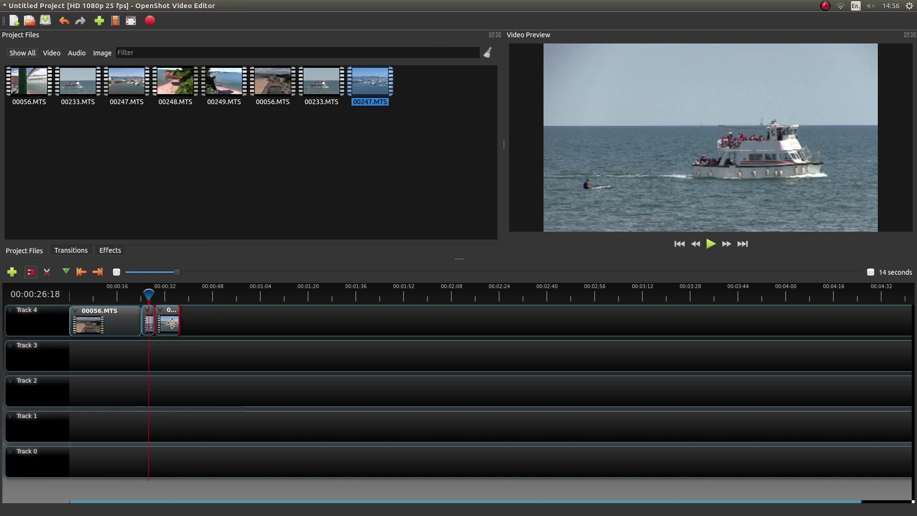
Shift the 00247.MTS clip right, lengthen the middle clip, then preview from 00:00:20:17
mouse_move(168, 319)
left_mouse_down()
mouse_move(200, 323)
mouse_move(164, 316)
left_mouse_up()
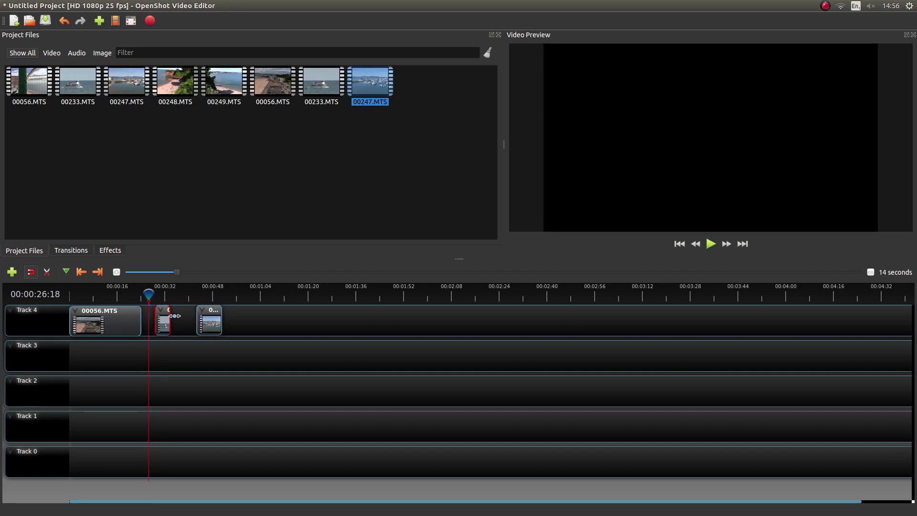
left_click_drag(175, 316, 134, 299)
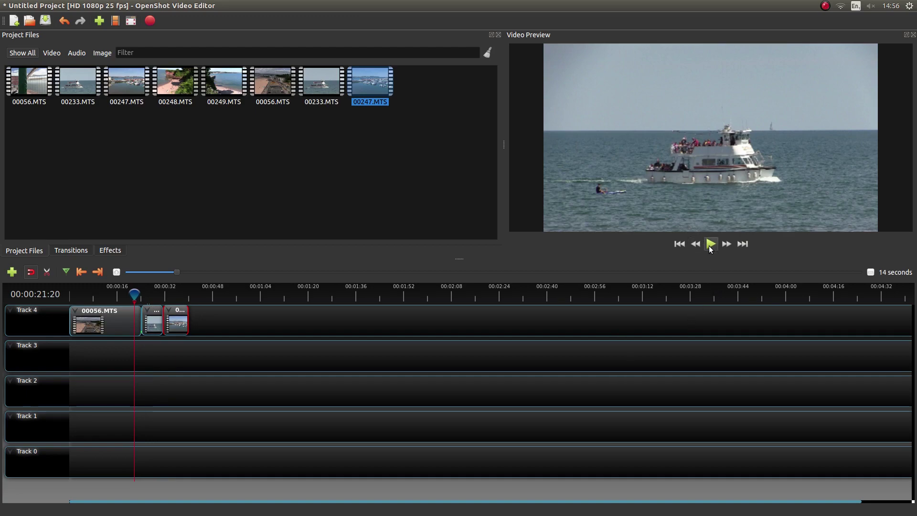
mouse_move(135, 292)
left_mouse_down()
mouse_move(81, 294)
mouse_move(131, 297)
left_mouse_up()
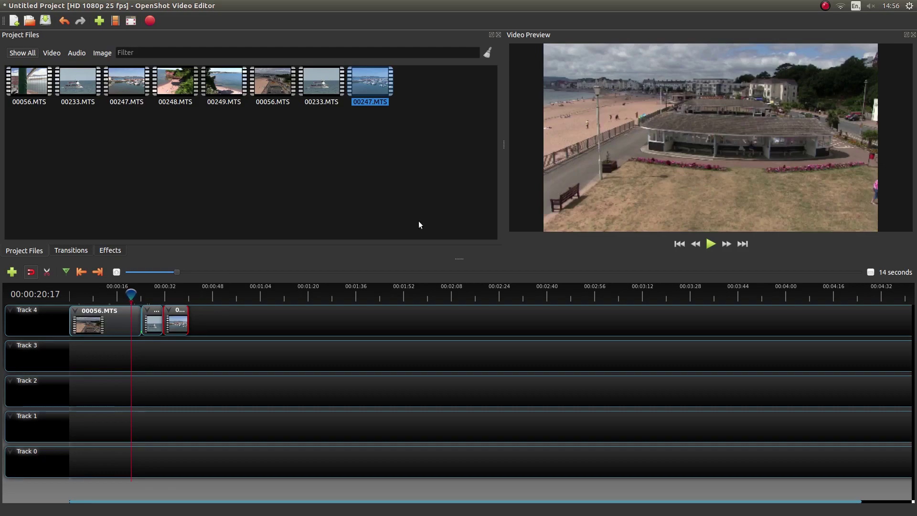
left_click(711, 244)
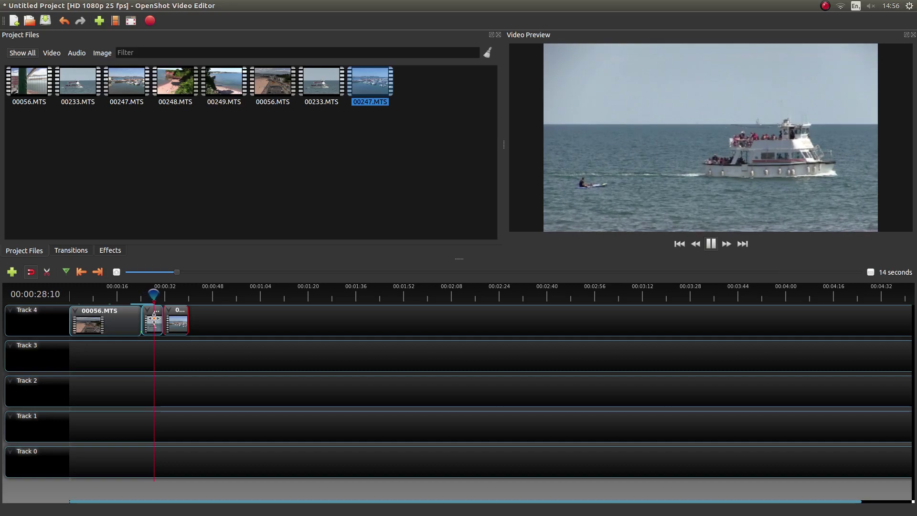
left_click(711, 245)
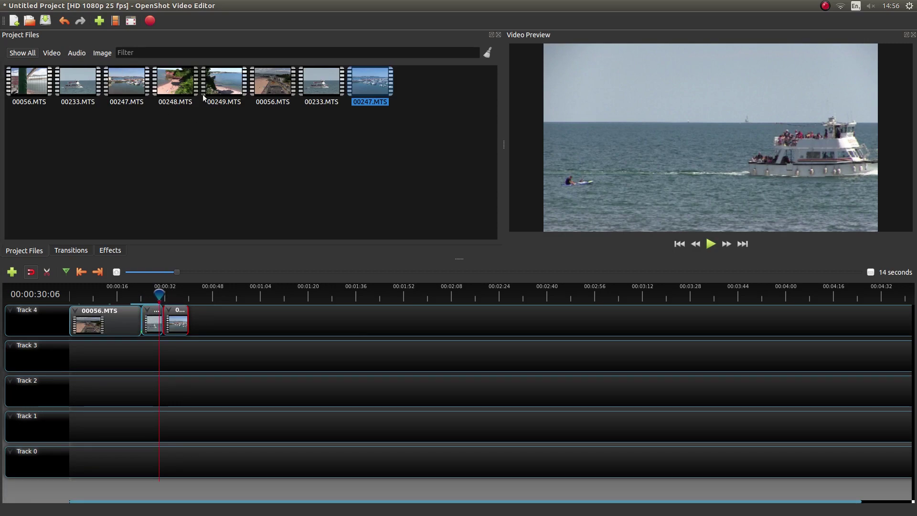
Open Split Clip for 00248.MTS and mark the sub-clip start at 00:00:14:14
right_click(172, 75)
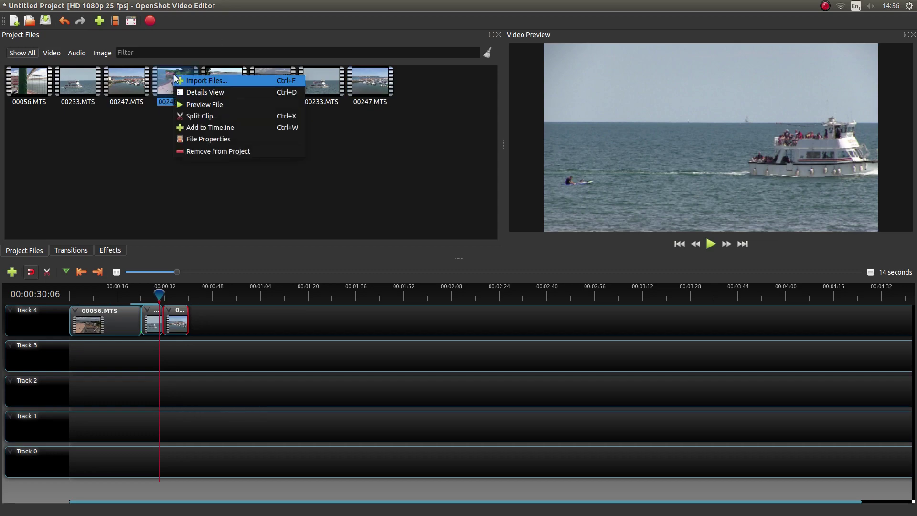
left_click(199, 116)
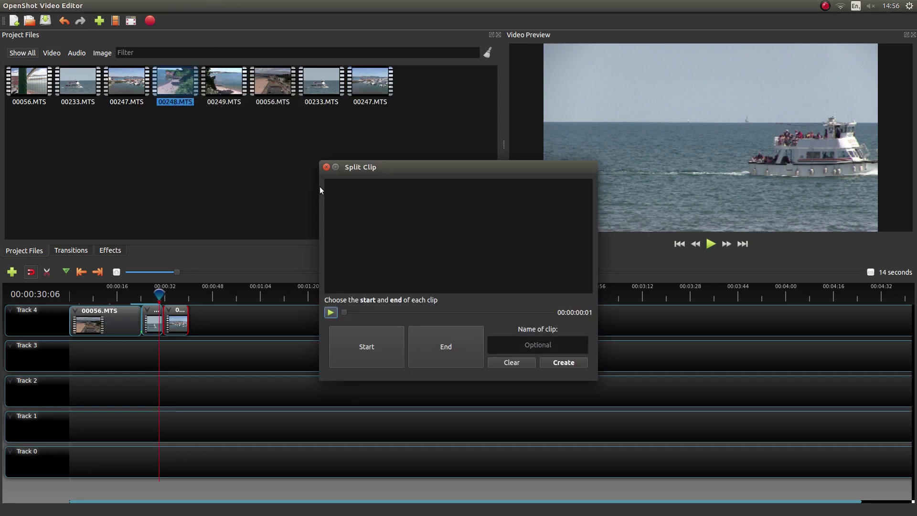
left_click(331, 313)
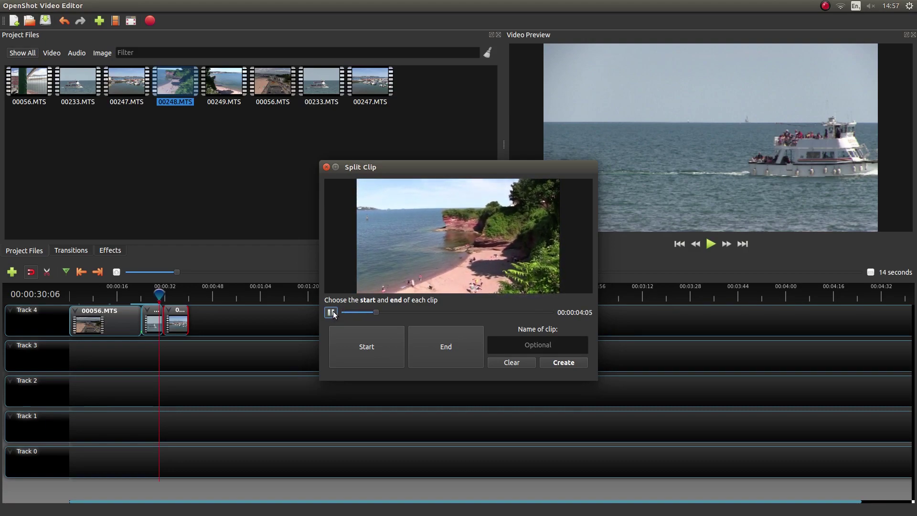
left_click_drag(390, 312, 427, 311)
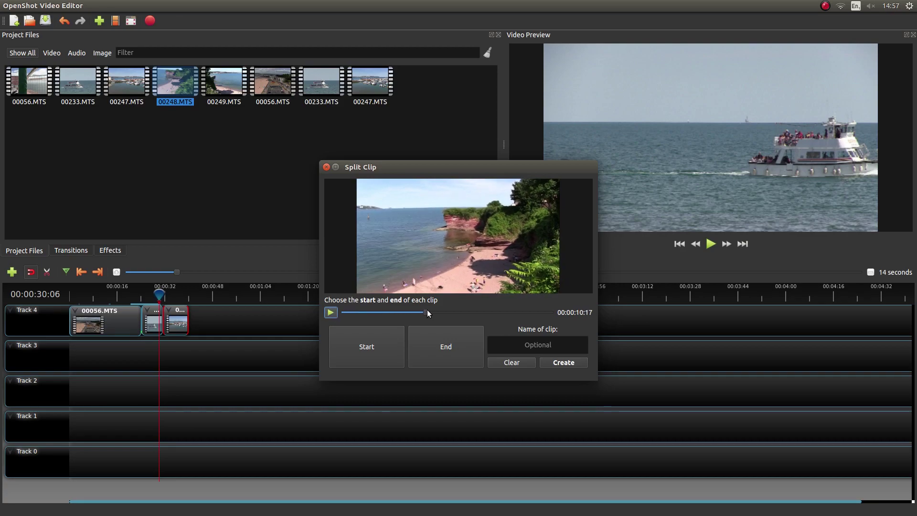
left_click(331, 313)
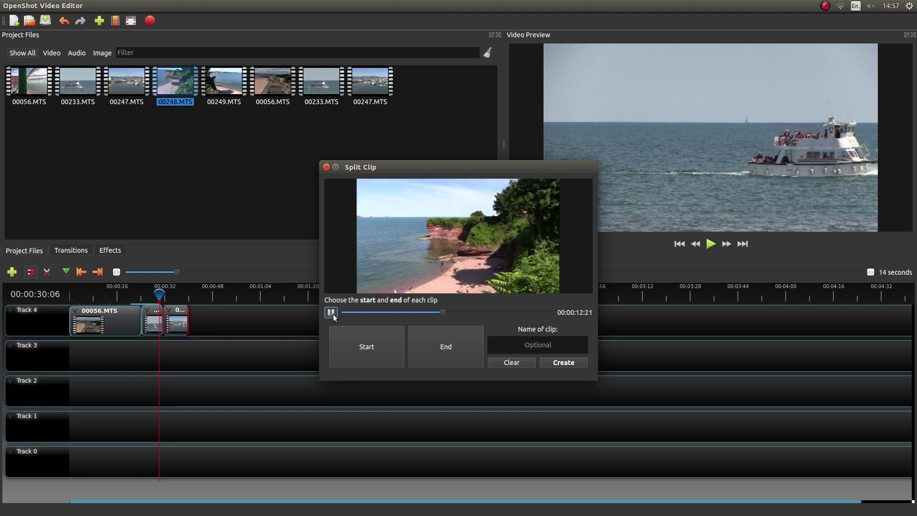
left_click(334, 313)
left_click(348, 347)
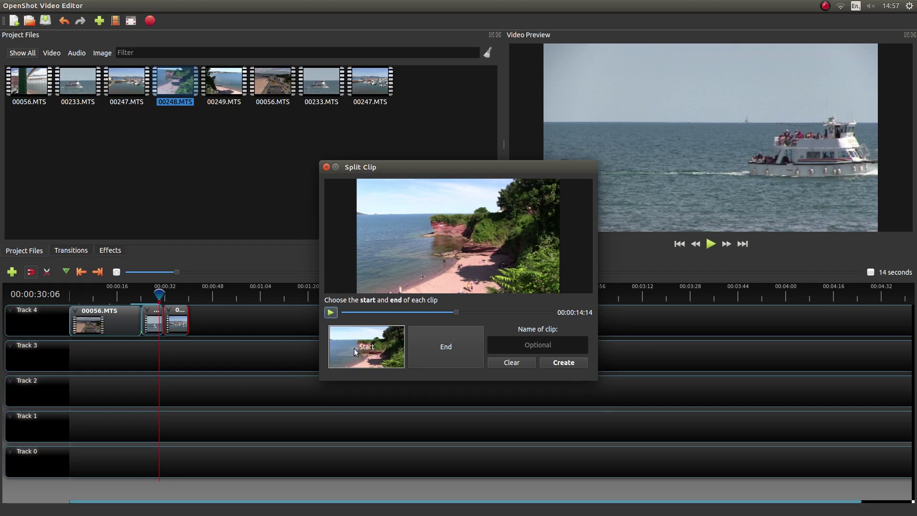
Mark the end at 00:00:23:20, create the sub-clip and close the dialog
left_click(332, 314)
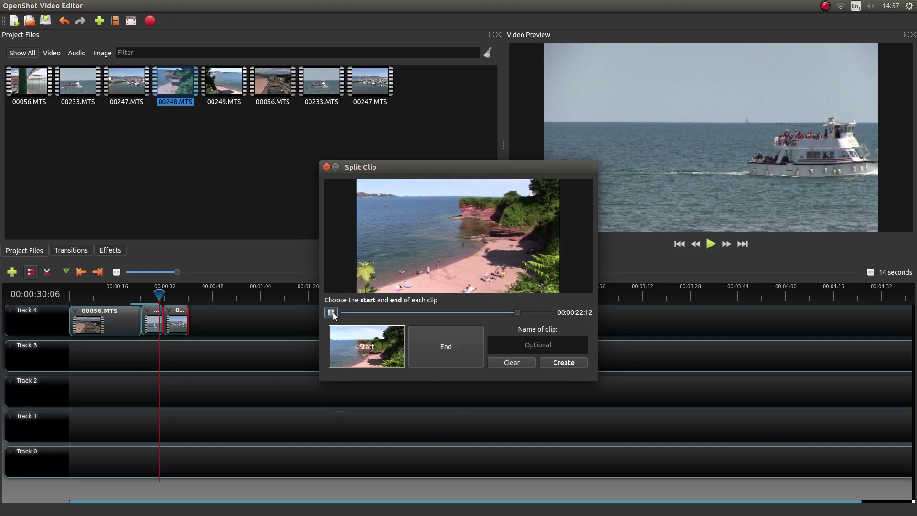
left_click(332, 313)
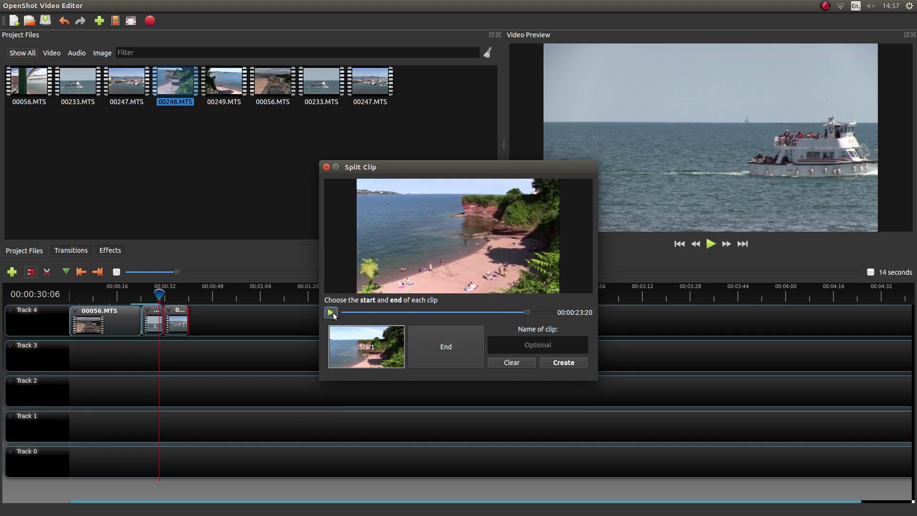
left_click(431, 348)
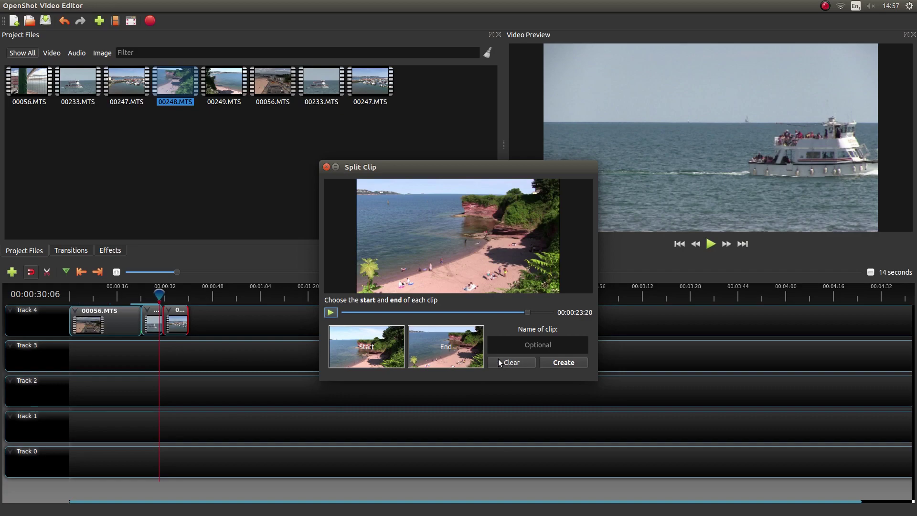
left_click(565, 363)
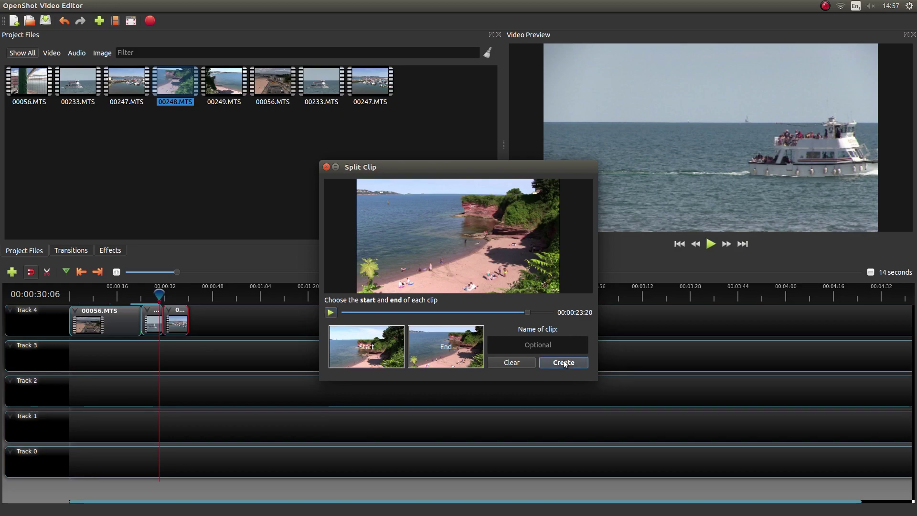
left_click(326, 168)
Append the new 00248.MTS sub-clip to Track 4's end and bring up the 00249.MTS options
left_click(417, 86)
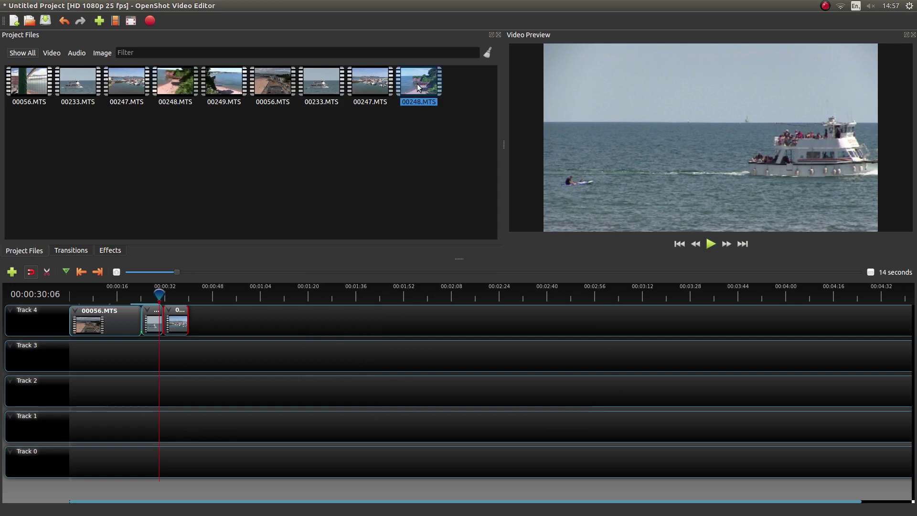
left_click_drag(488, 253, 183, 320)
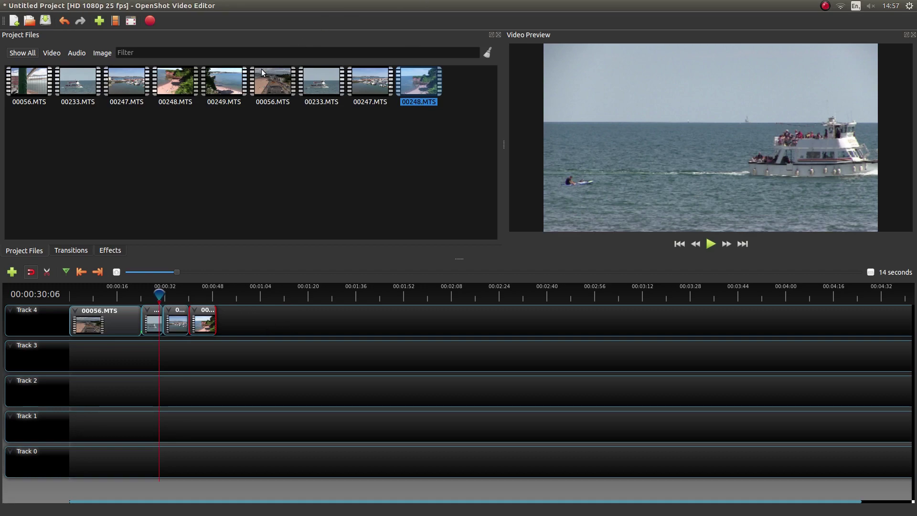
right_click(220, 84)
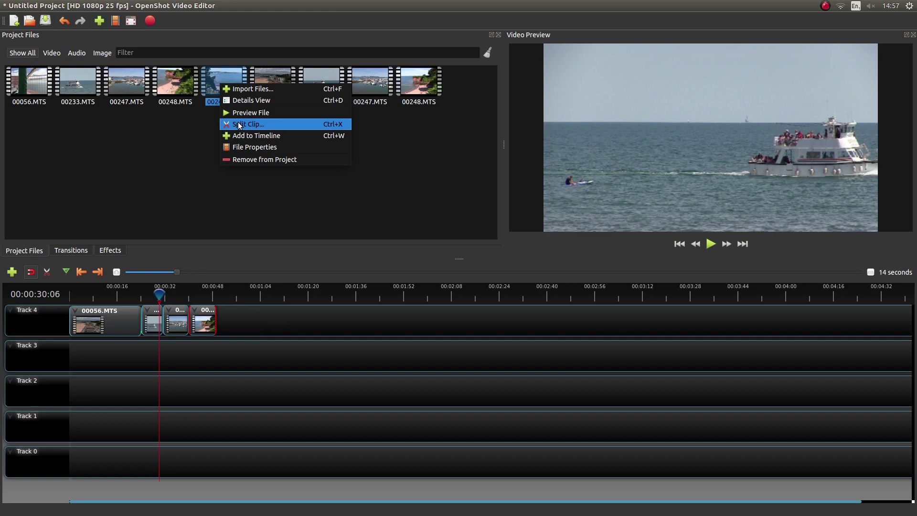
Split 00249.MTS from 00:00:00:12 to 00:00:04:22 and create the trimmed clip
left_click(239, 124)
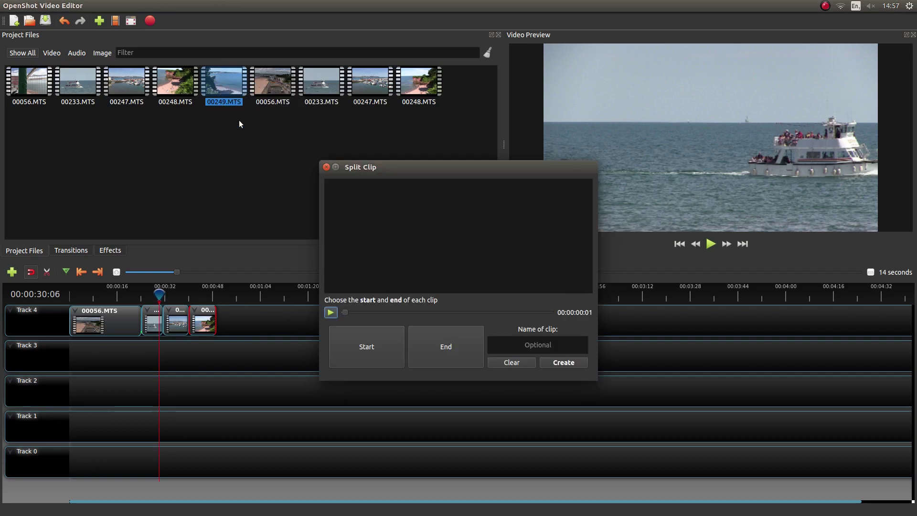
left_click(331, 312)
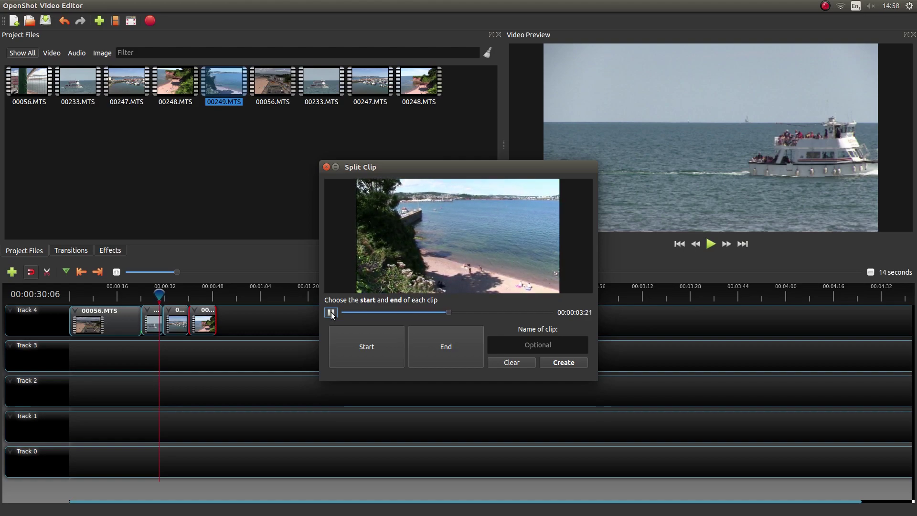
left_click_drag(385, 310, 351, 311)
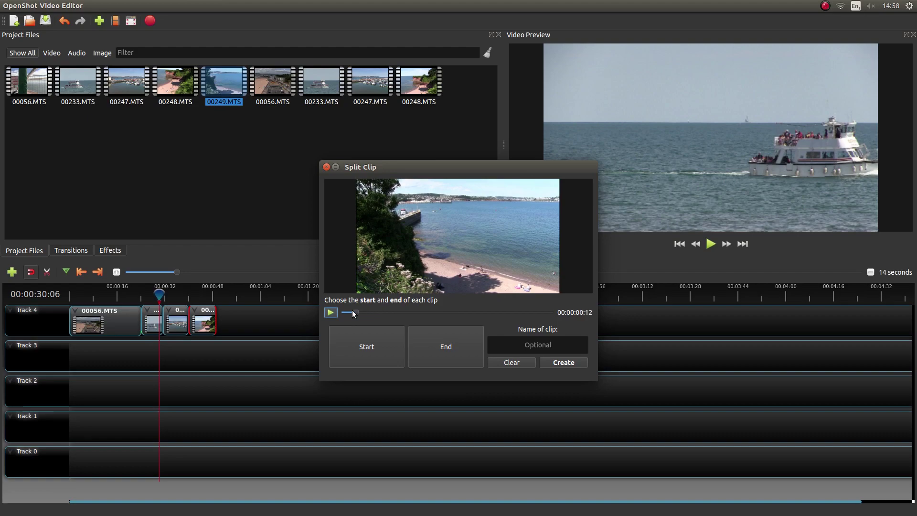
left_click(365, 345)
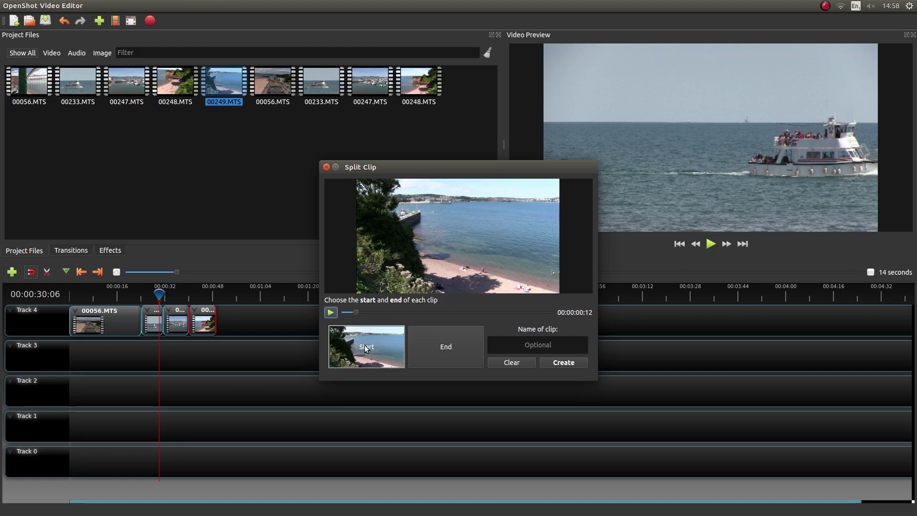
left_click(332, 315)
left_click(455, 354)
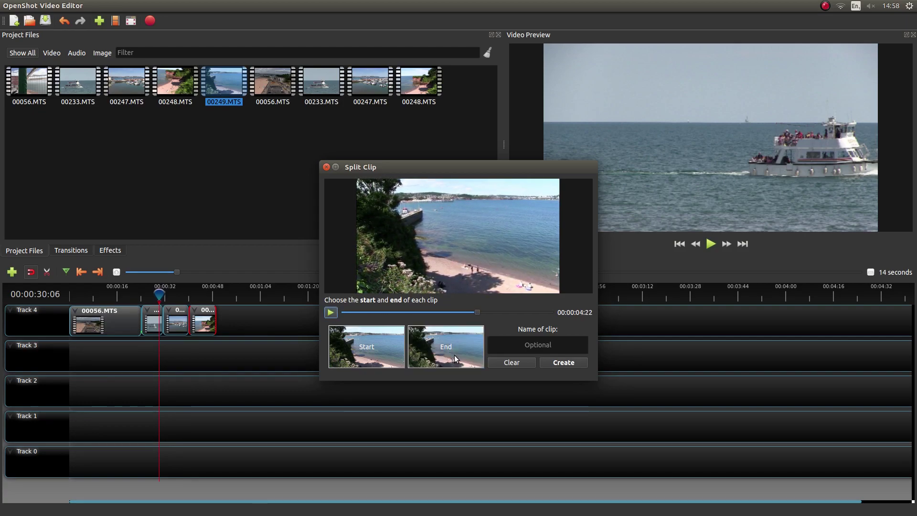
left_click(572, 364)
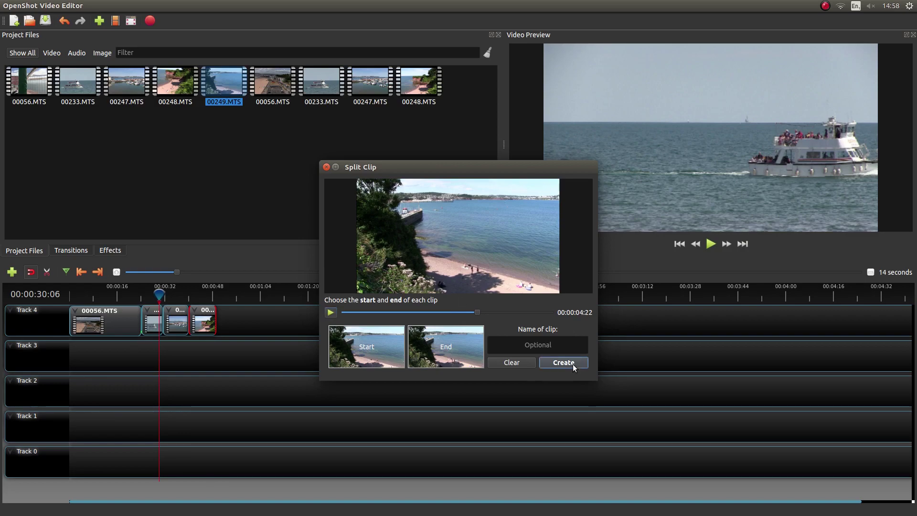
Place the trimmed 00249.MTS clip at the end of Track 4 and play from 0
left_click(328, 167)
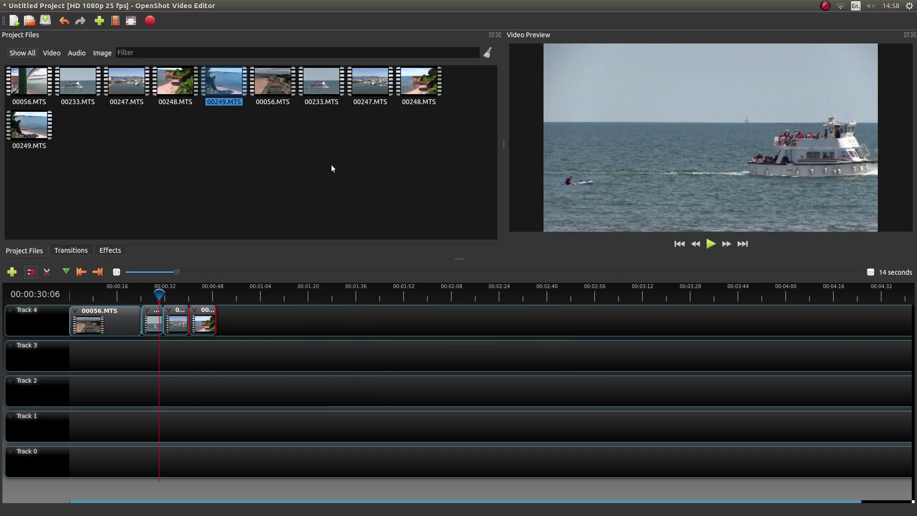
left_click_drag(24, 125, 224, 317)
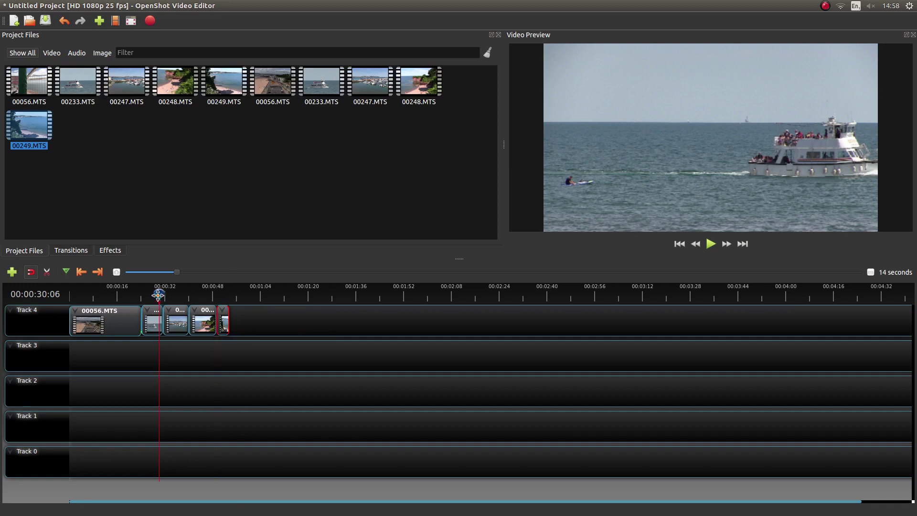
left_click_drag(154, 296, 43, 297)
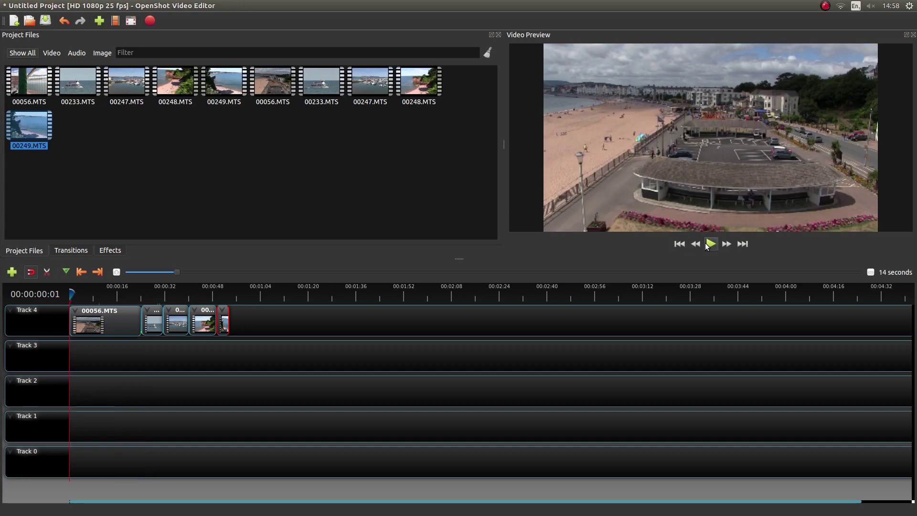
left_click(710, 244)
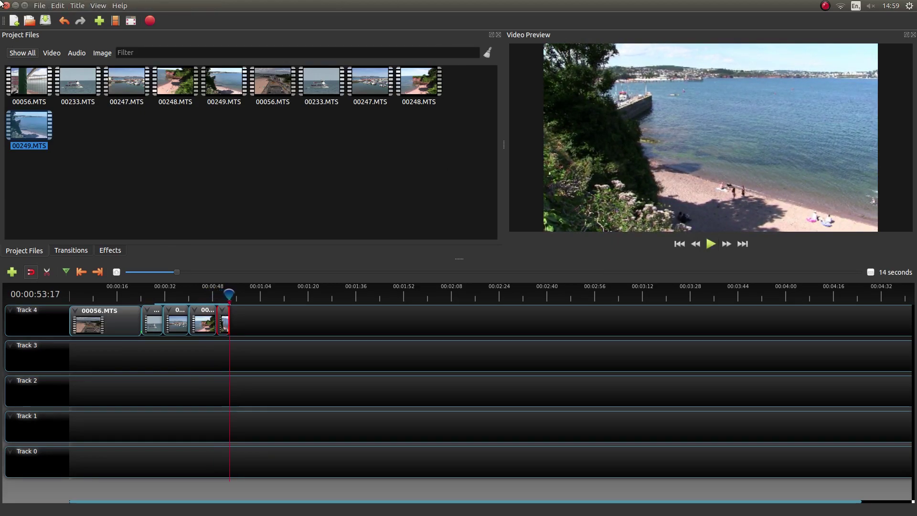
Set the export destination to the Desktop with the file name Tutorial
left_click(150, 21)
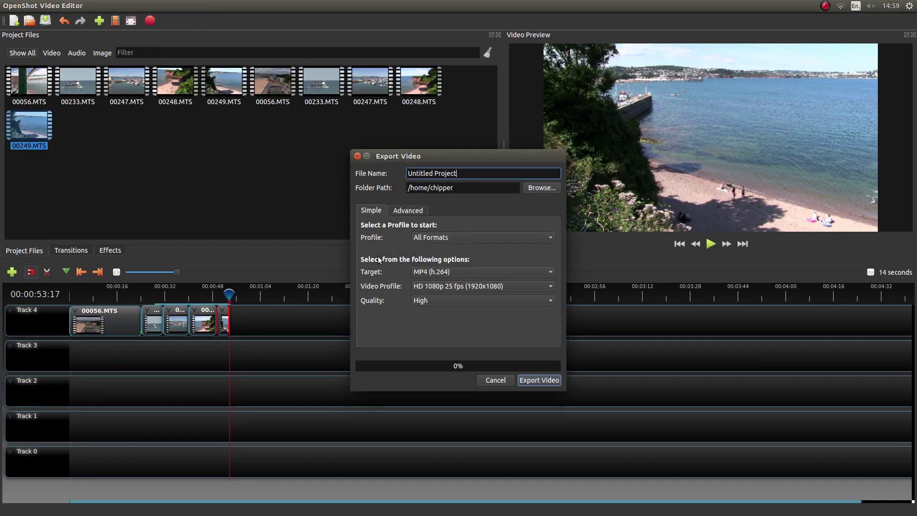
left_click(536, 188)
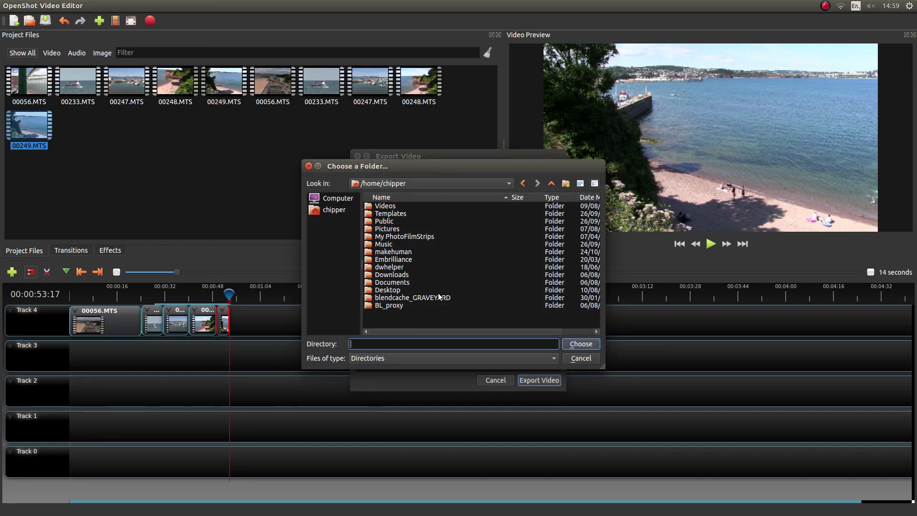
left_click(387, 291)
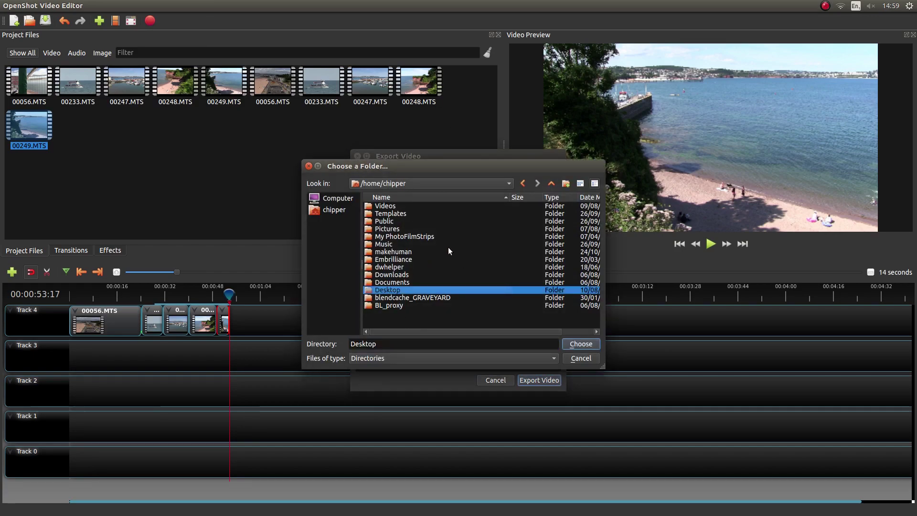
left_click(580, 344)
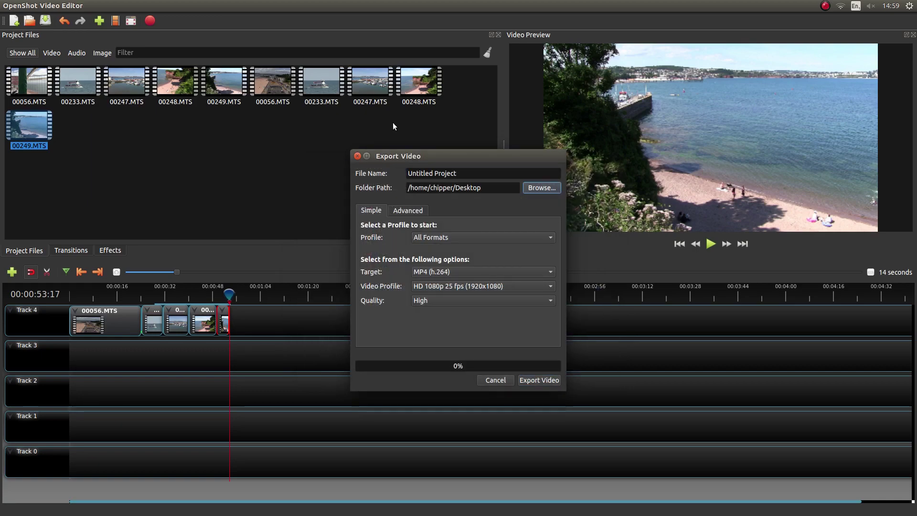
left_click_drag(462, 175, 406, 174)
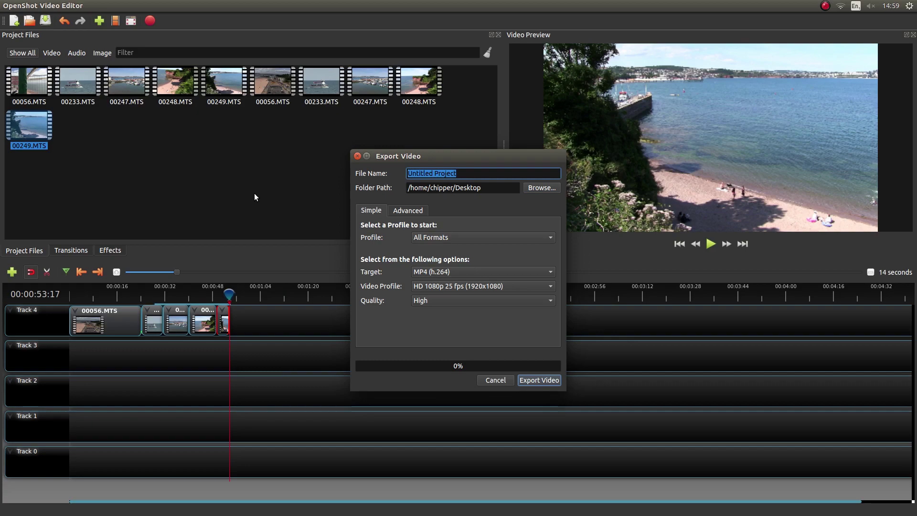
type("Tut")
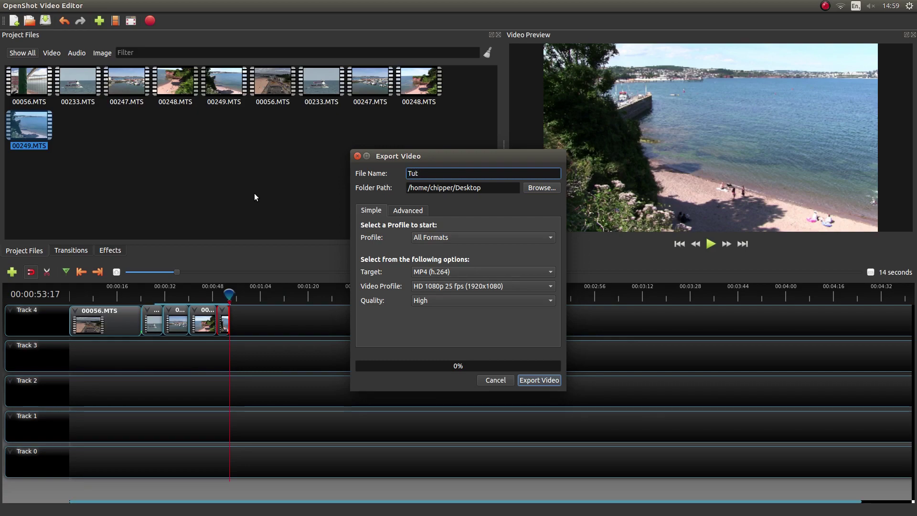
type("orial")
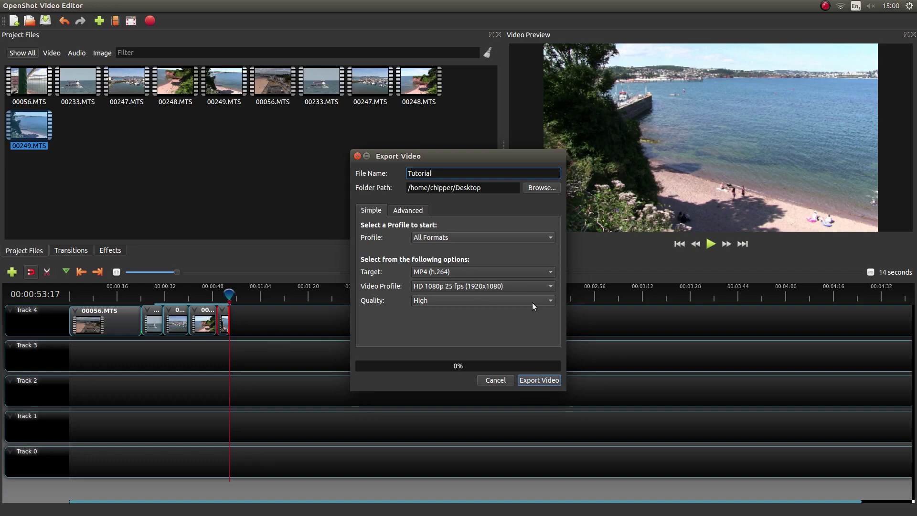
Keep High quality for the MP4 export and start exporting
left_click(551, 305)
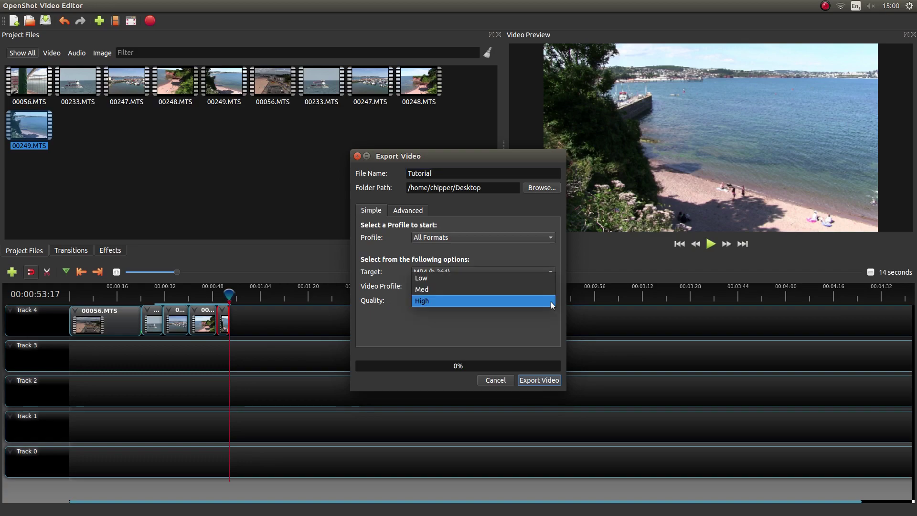
left_click(551, 302)
left_click(551, 302)
left_click(461, 302)
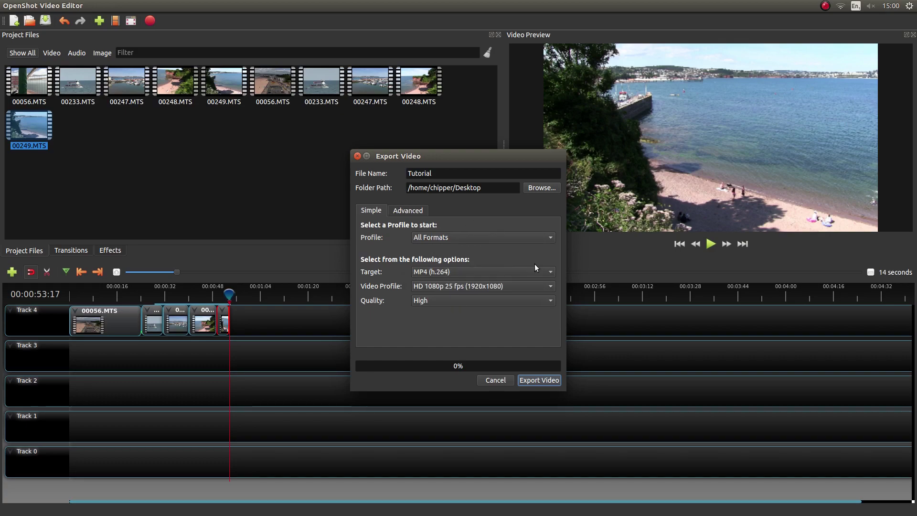
left_click(538, 382)
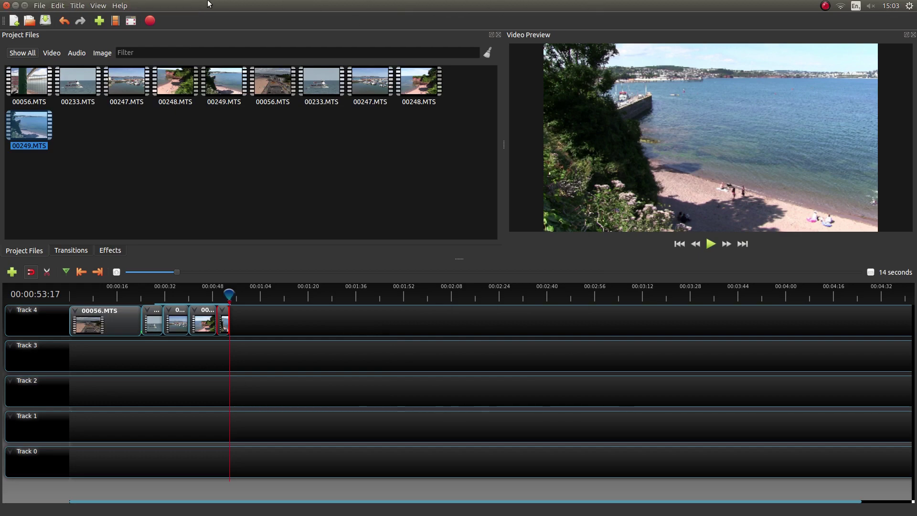
Minimize OpenShot and open Tutorial.mp4 from the Desktop in Videos
left_click(18, 6)
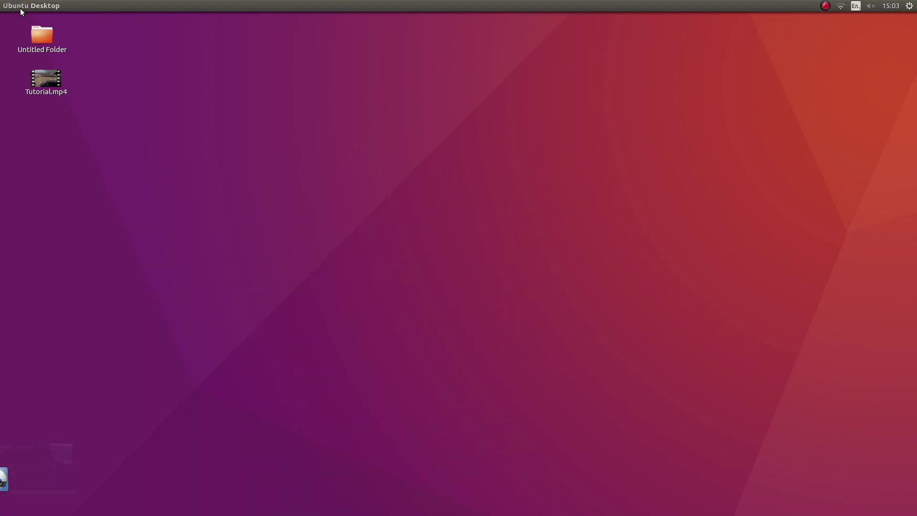
double_click(52, 88)
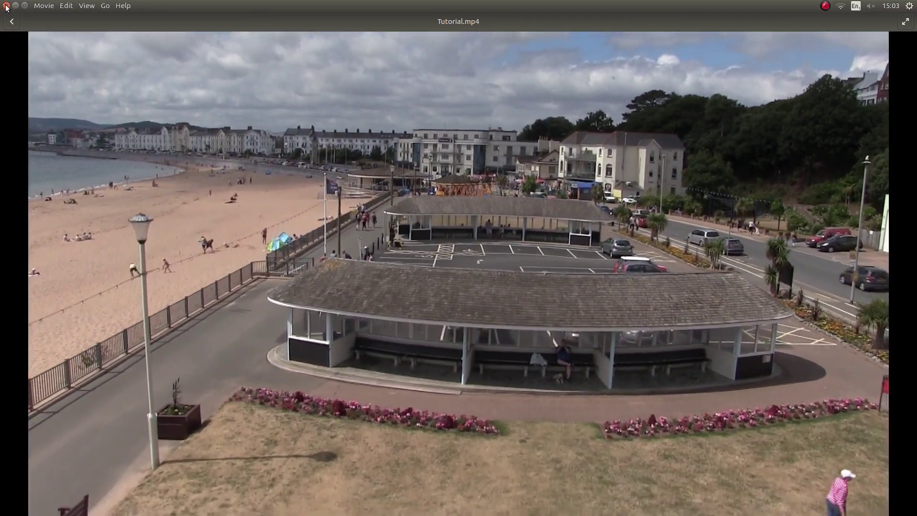
Close the Videos player and bring OpenShot back to the front
left_click(6, 6)
mouse_move(1, 80)
left_click(13, 419)
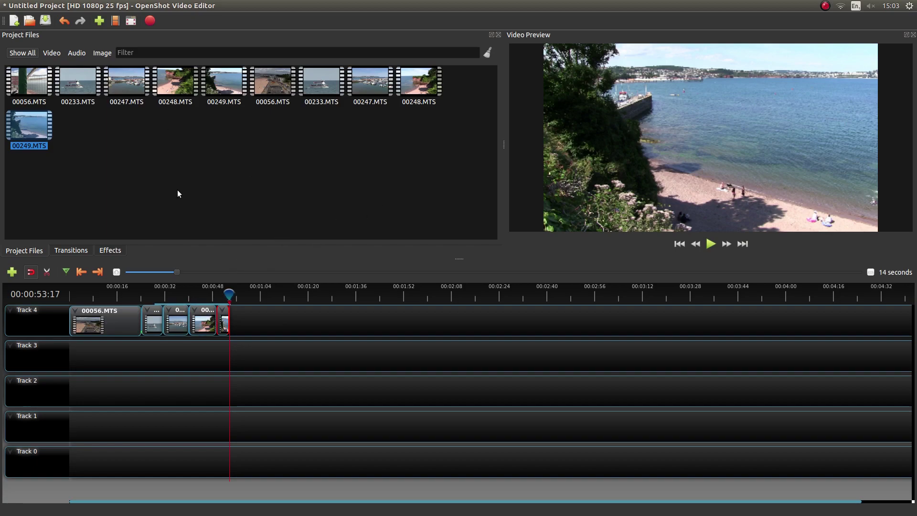
Open the options menus for the last Track 4 clip and the 00248.MTS file
right_click(226, 321)
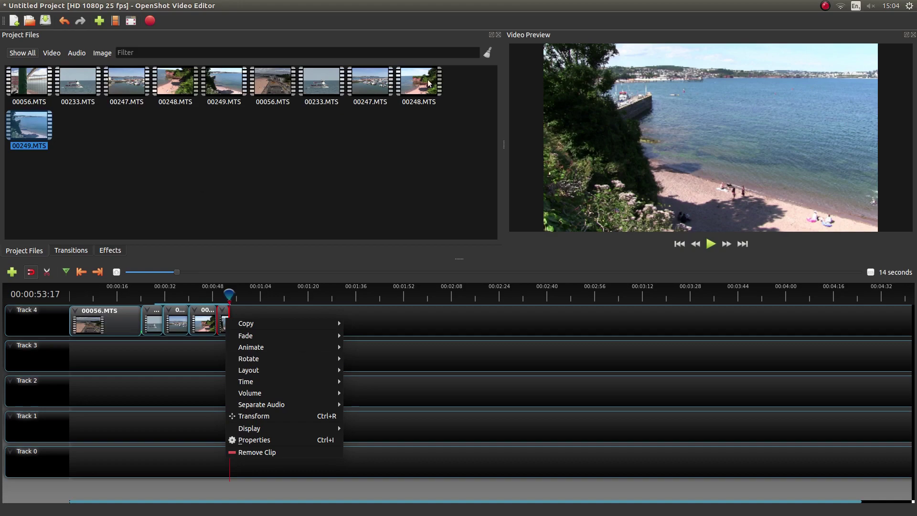
left_click(337, 143)
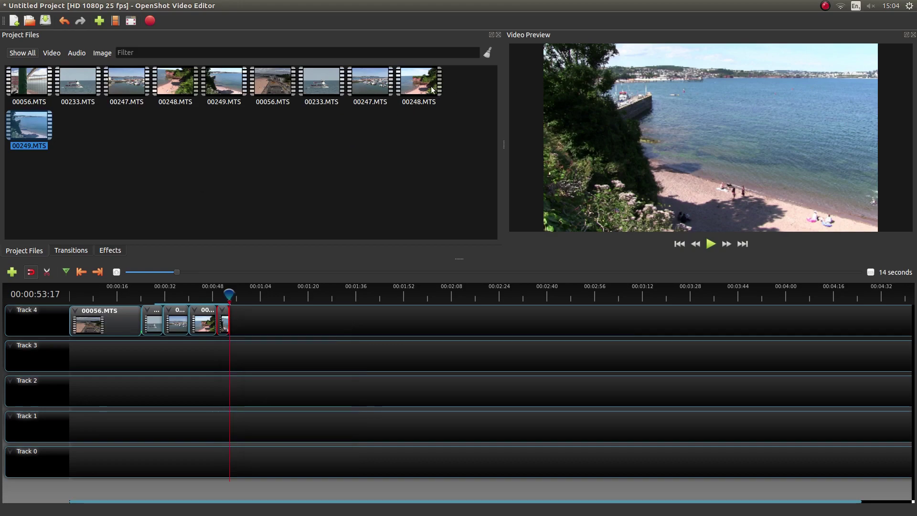
right_click(432, 88)
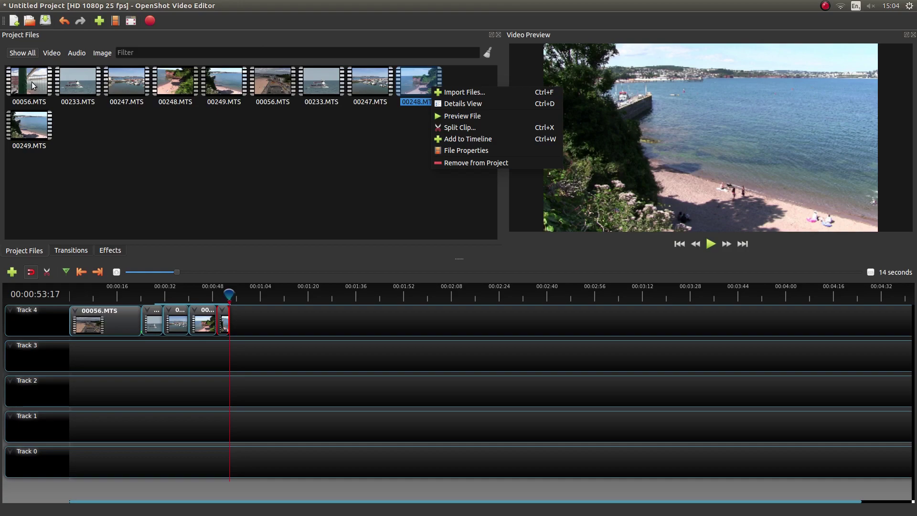
left_click(218, 176)
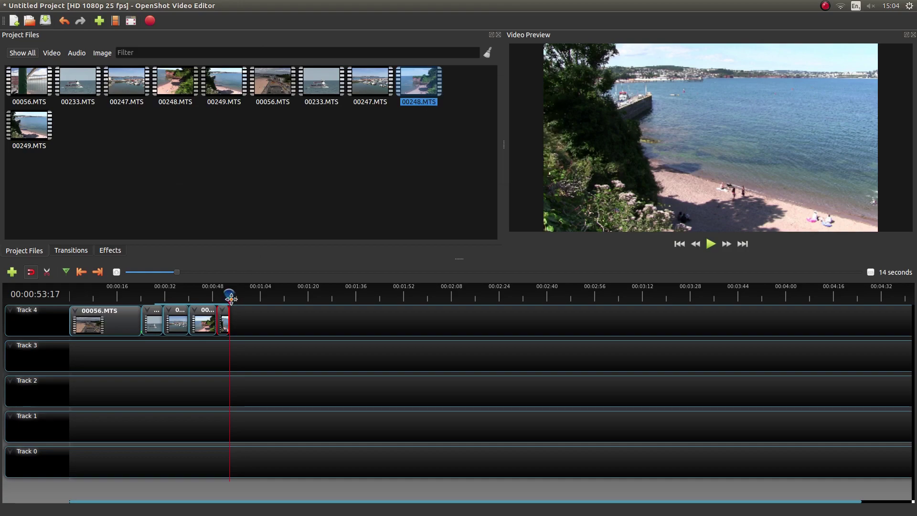